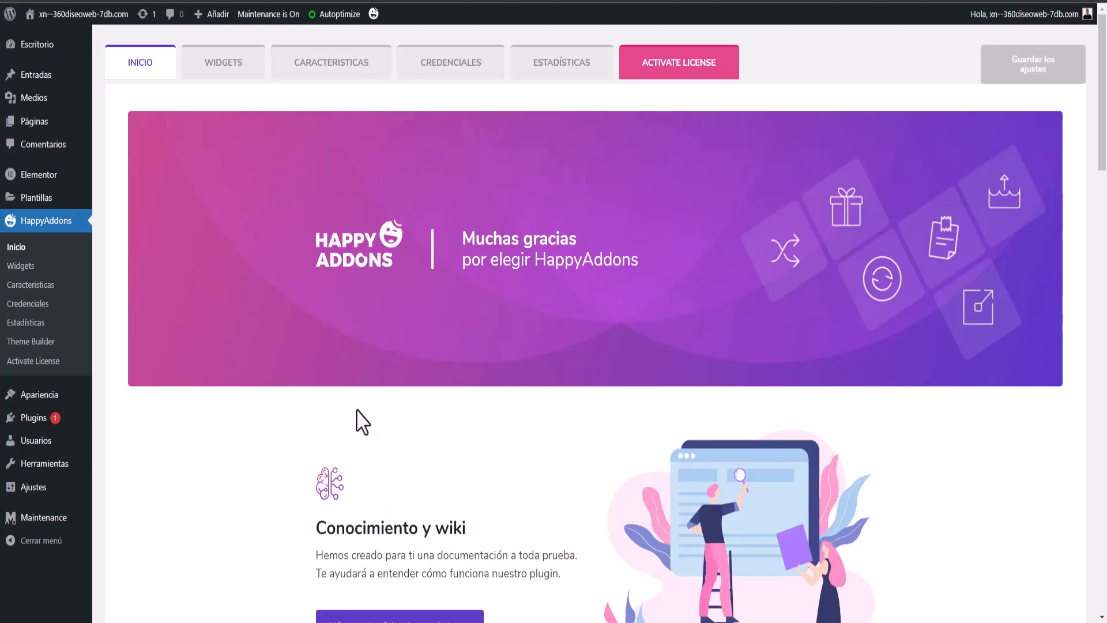
Look through the HappyAddons start page, covering the documentation, video tutorials, FAQ, support and newsletter sections.
{"action": "scroll", "coordinate": [268, 420], "scroll_direction": "down", "scroll_amount": 1}
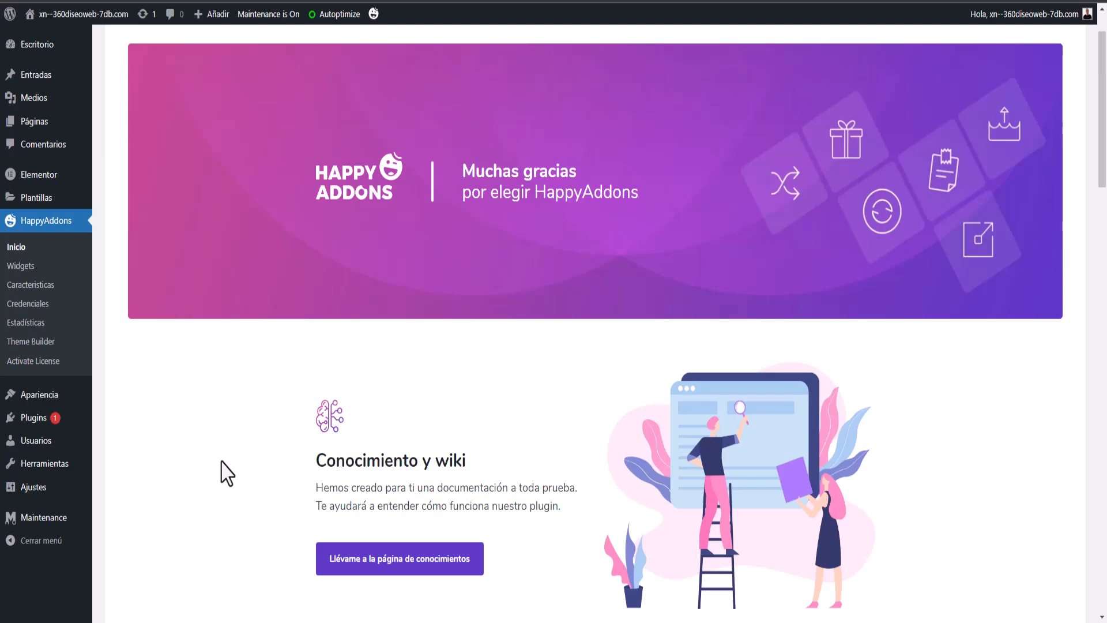
{"action": "scroll", "coordinate": [226, 473], "scroll_direction": "down", "scroll_amount": 5}
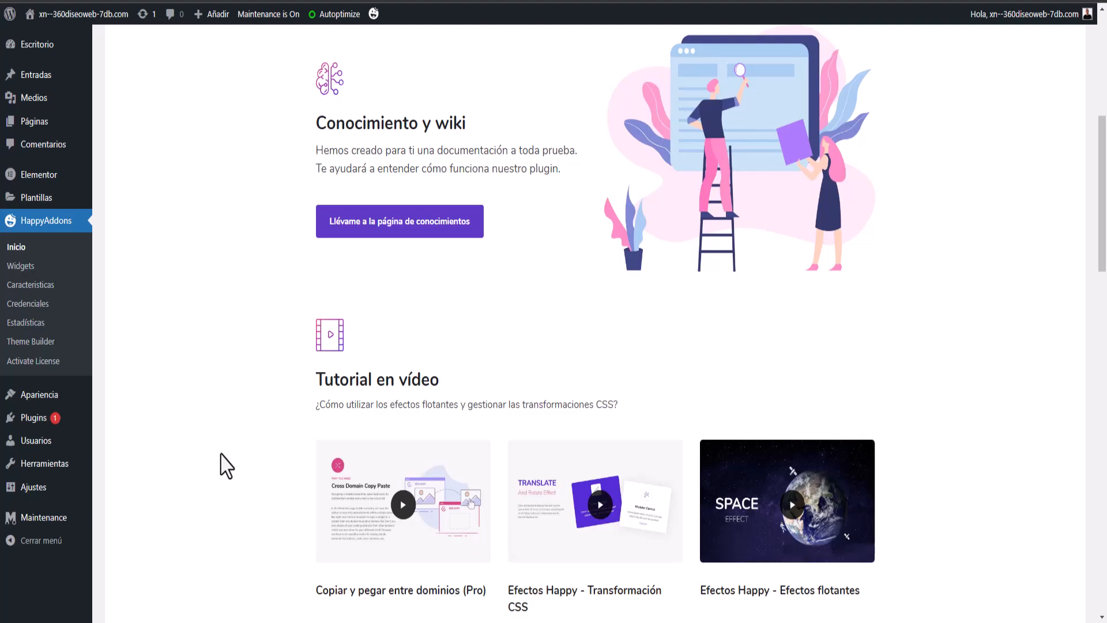
{"action": "scroll", "coordinate": [227, 465], "scroll_direction": "up", "scroll_amount": 4}
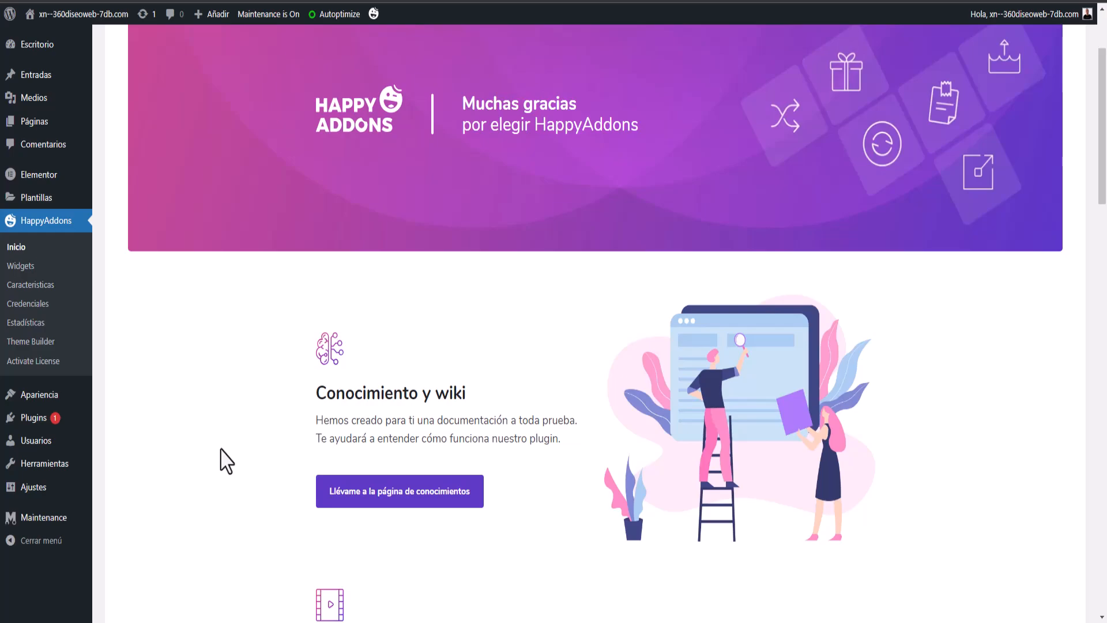
{"action": "scroll", "coordinate": [227, 460], "scroll_direction": "up", "scroll_amount": 3}
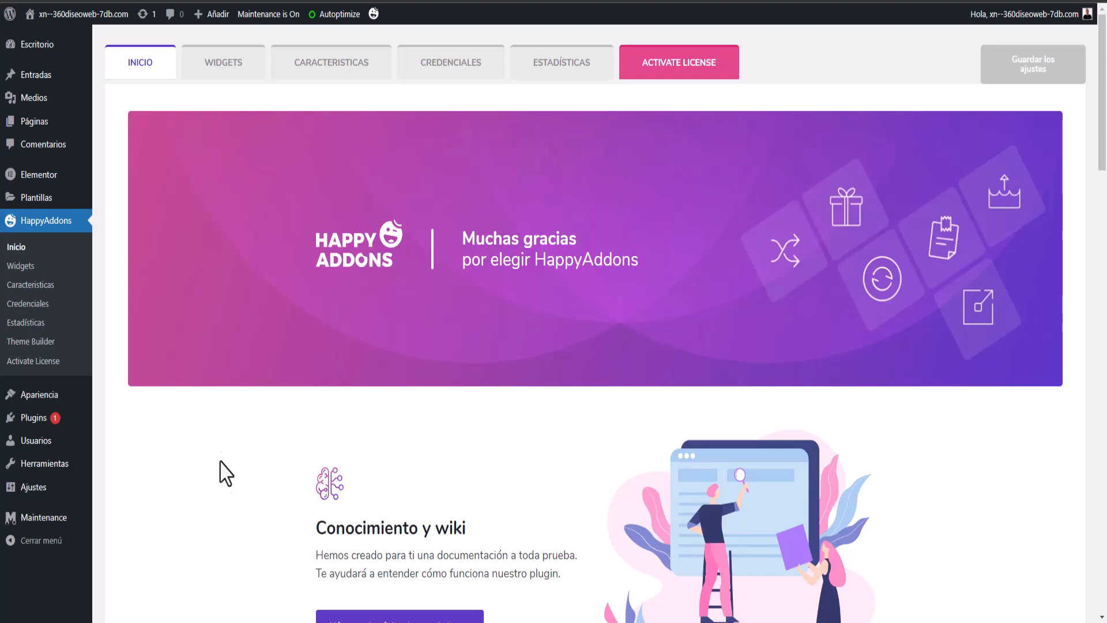
{"action": "scroll", "coordinate": [228, 462], "scroll_direction": "down", "scroll_amount": 5}
{"action": "scroll", "coordinate": [228, 462], "scroll_direction": "up", "scroll_amount": 5}
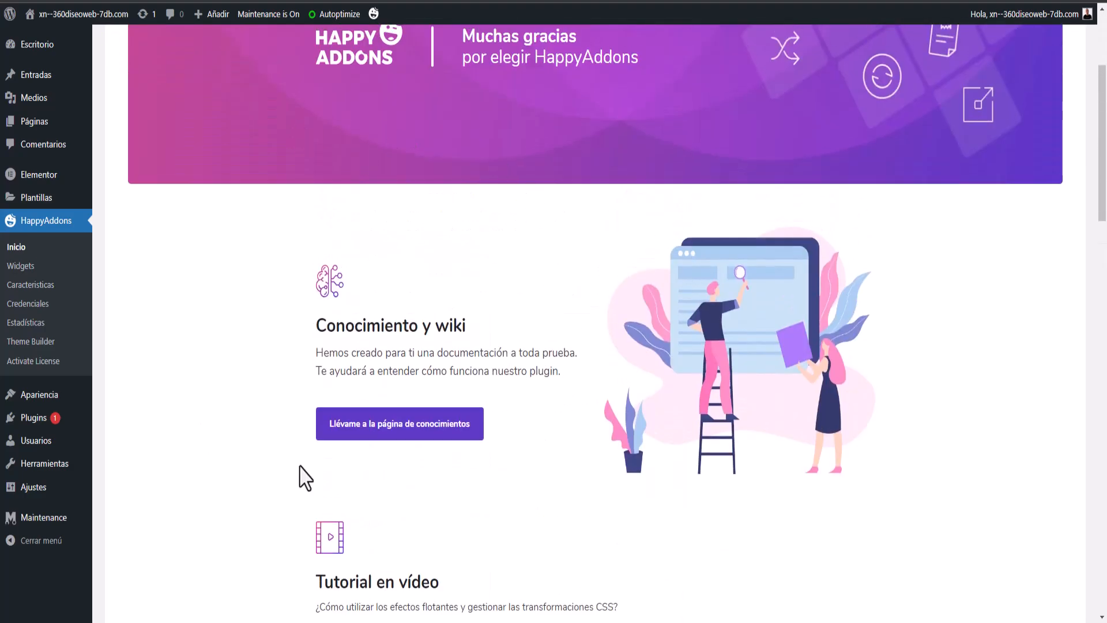
{"action": "scroll", "coordinate": [247, 396], "scroll_direction": "down", "scroll_amount": 2}
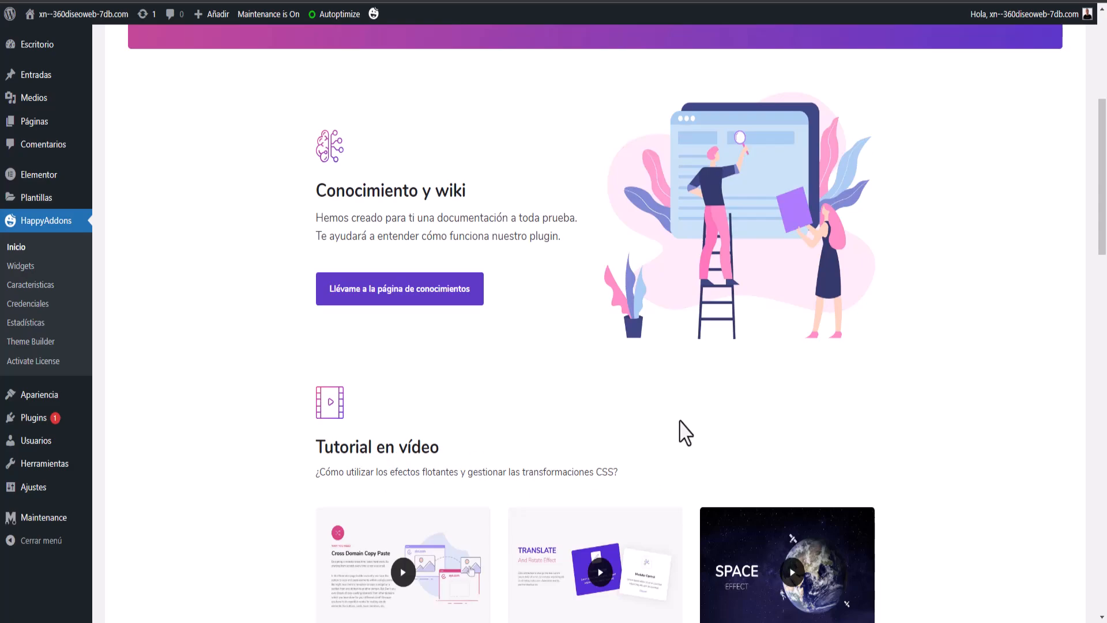
{"action": "scroll", "coordinate": [682, 431], "scroll_direction": "down", "scroll_amount": 2}
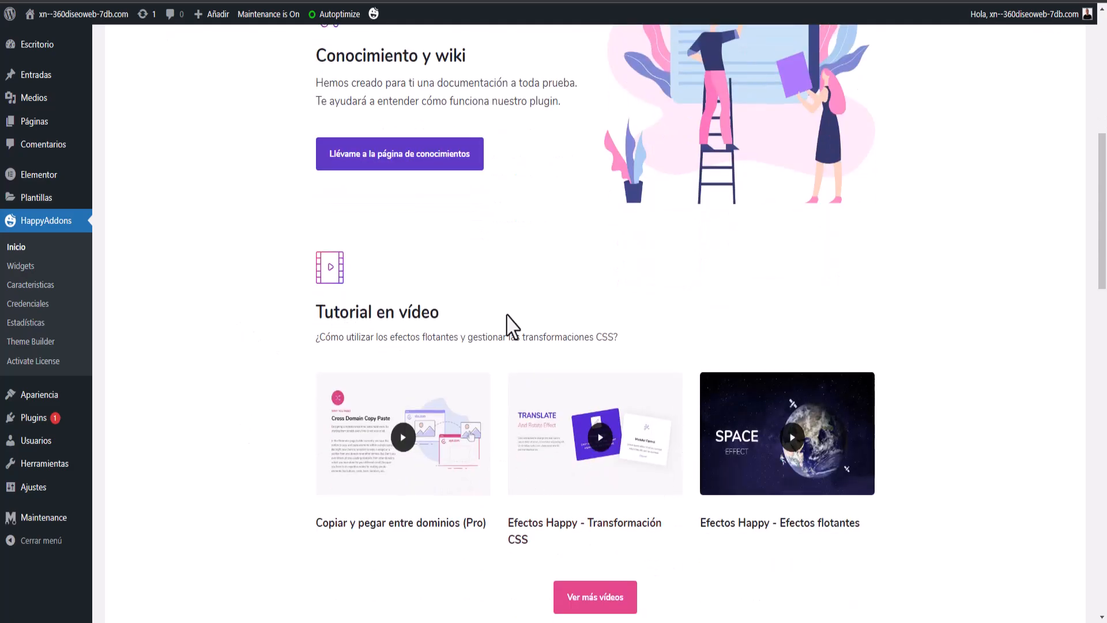
{"action": "scroll", "coordinate": [507, 321], "scroll_direction": "down", "scroll_amount": 1}
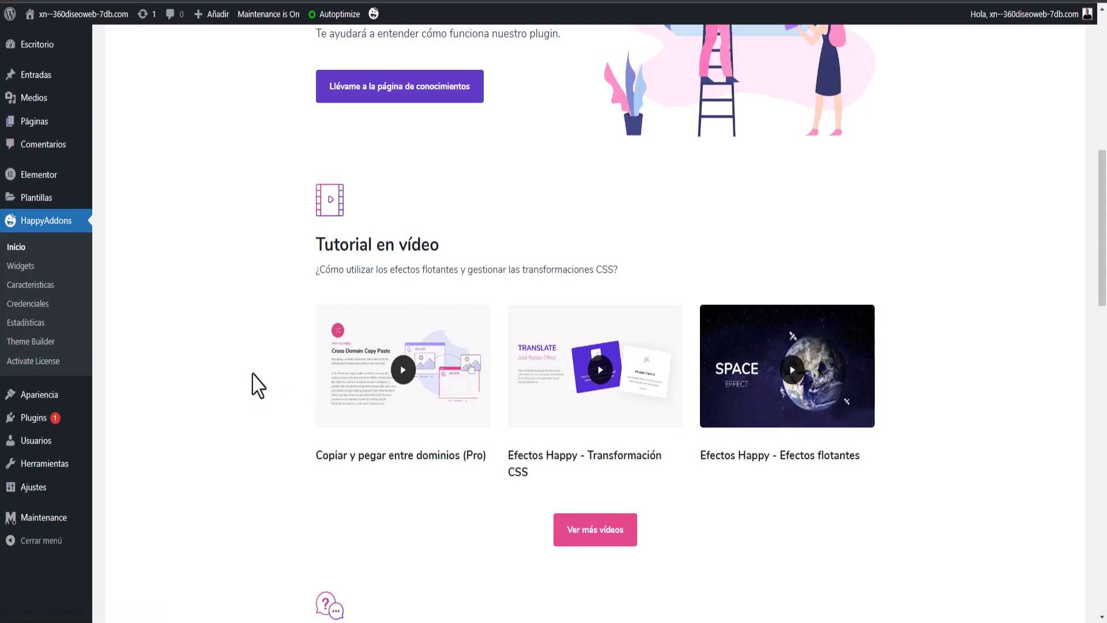
{"action": "scroll", "coordinate": [254, 383], "scroll_direction": "down", "scroll_amount": 5}
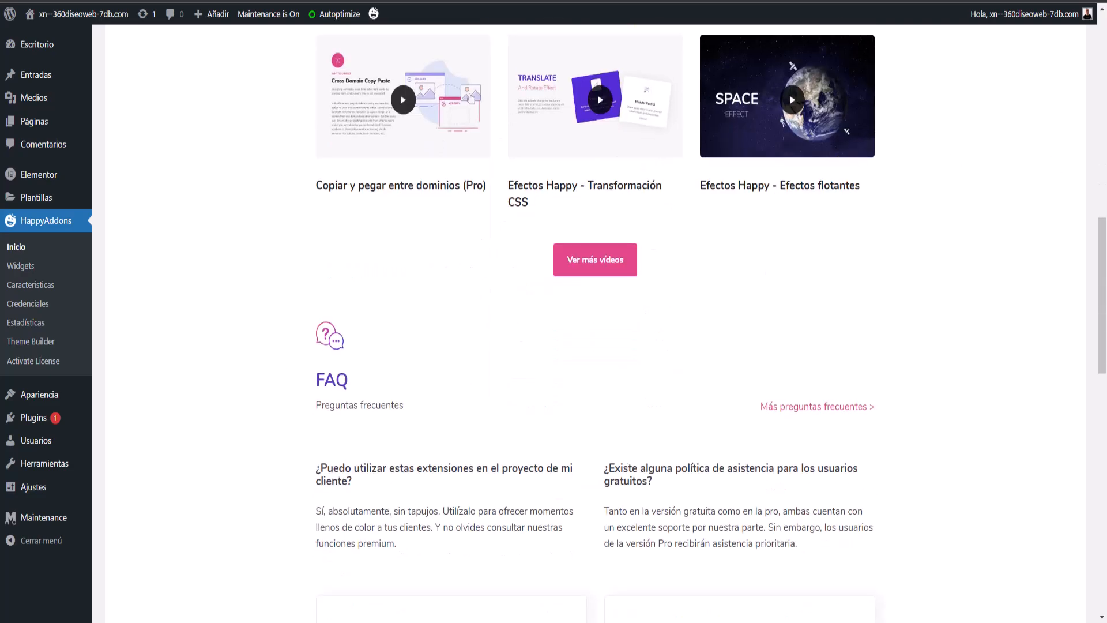
{"action": "scroll", "coordinate": [242, 369], "scroll_direction": "down", "scroll_amount": 5}
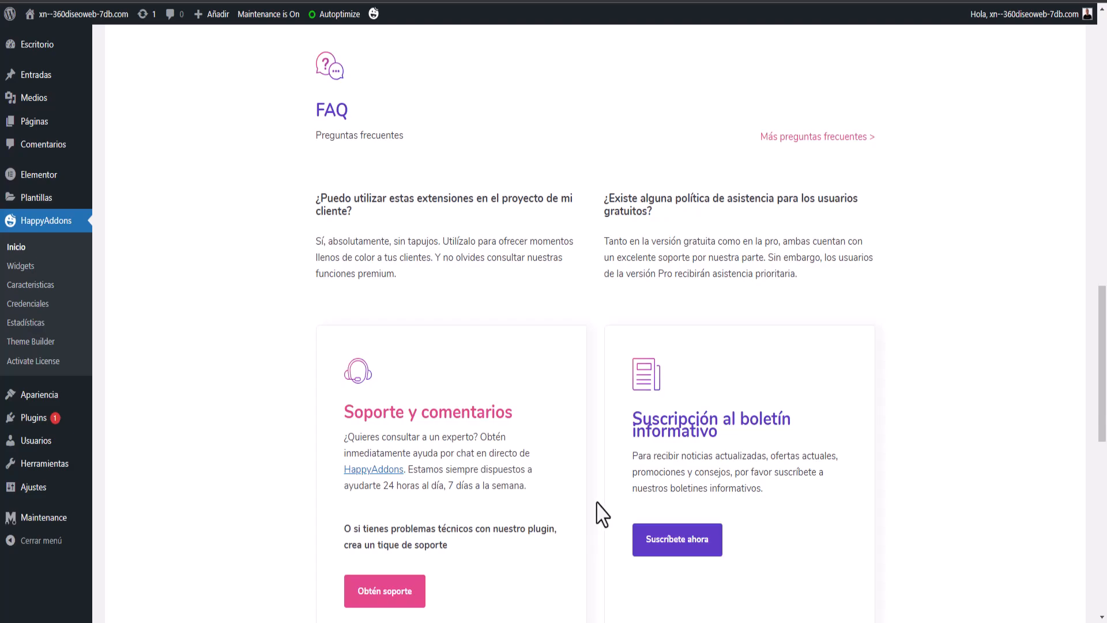
{"action": "scroll", "coordinate": [583, 445], "scroll_direction": "up", "scroll_amount": 10}
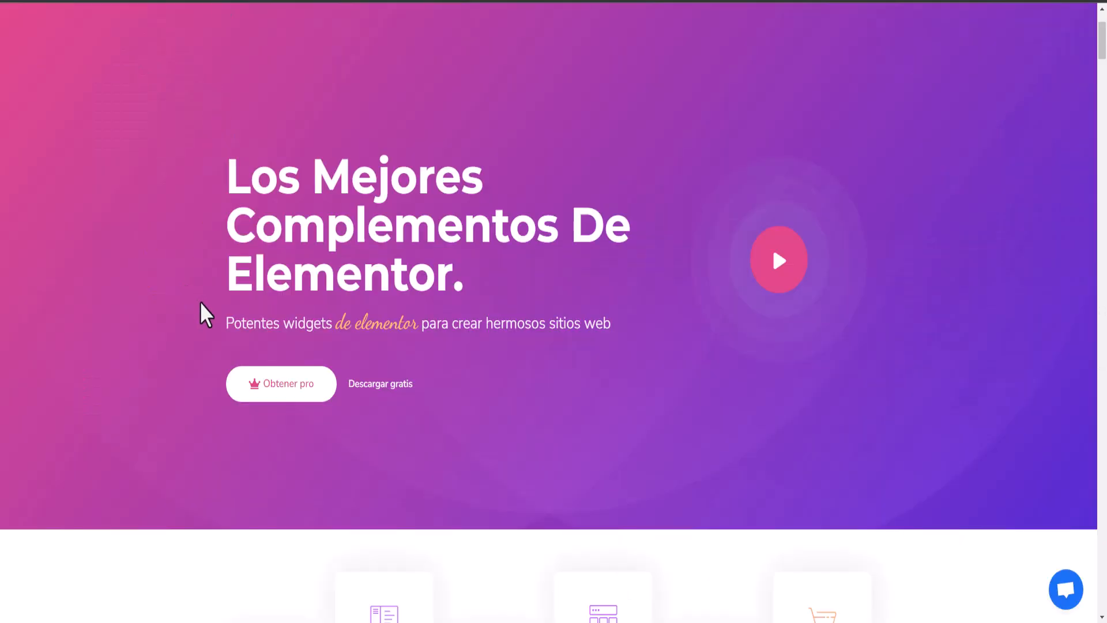
Examine the Happy Addons website's home page, covering its exclusive features, template import, line icon library and on-demand asset loading.
{"action": "scroll", "coordinate": [199, 300], "scroll_direction": "up", "scroll_amount": 2}
{"action": "scroll", "coordinate": [197, 299], "scroll_direction": "down", "scroll_amount": 10}
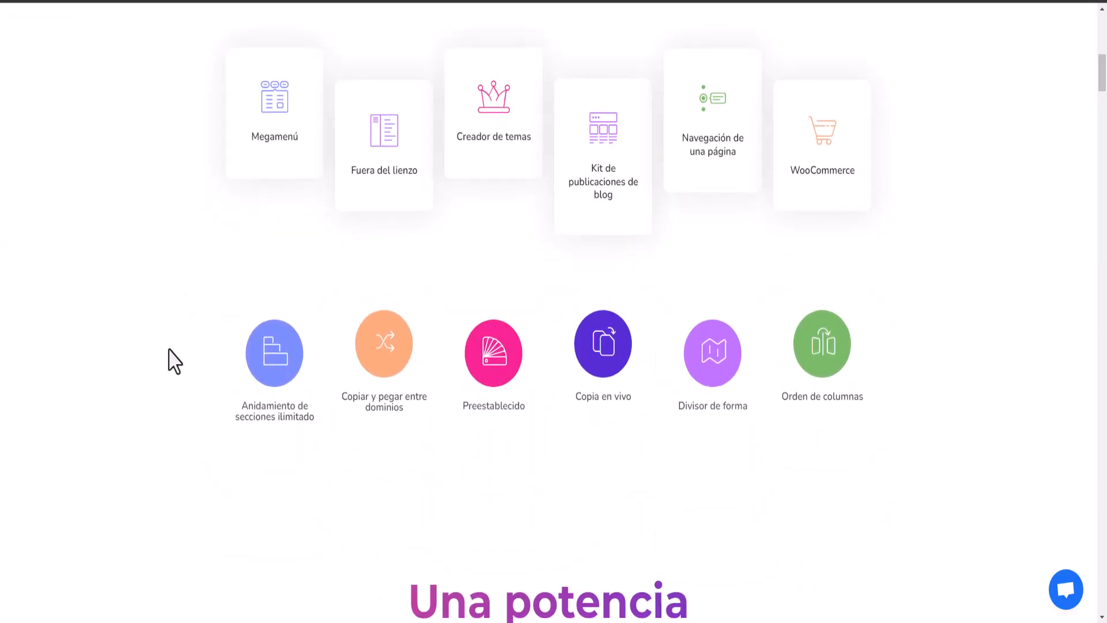
{"action": "scroll", "coordinate": [173, 360], "scroll_direction": "down", "scroll_amount": 8}
{"action": "scroll", "coordinate": [176, 357], "scroll_direction": "down", "scroll_amount": 15}
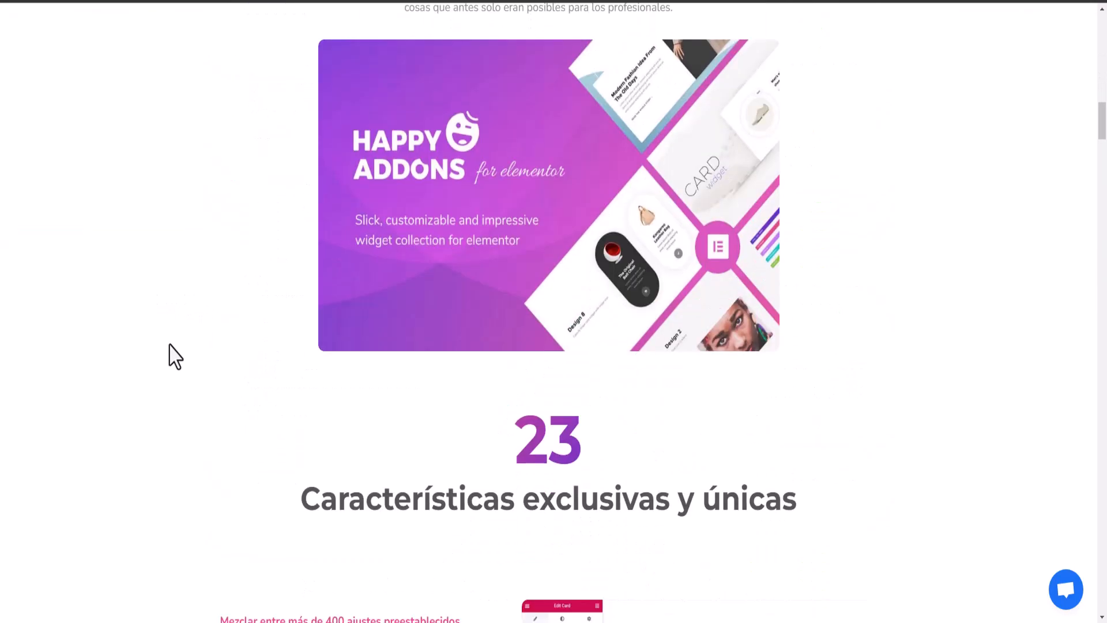
{"action": "scroll", "coordinate": [176, 353], "scroll_direction": "down", "scroll_amount": 7}
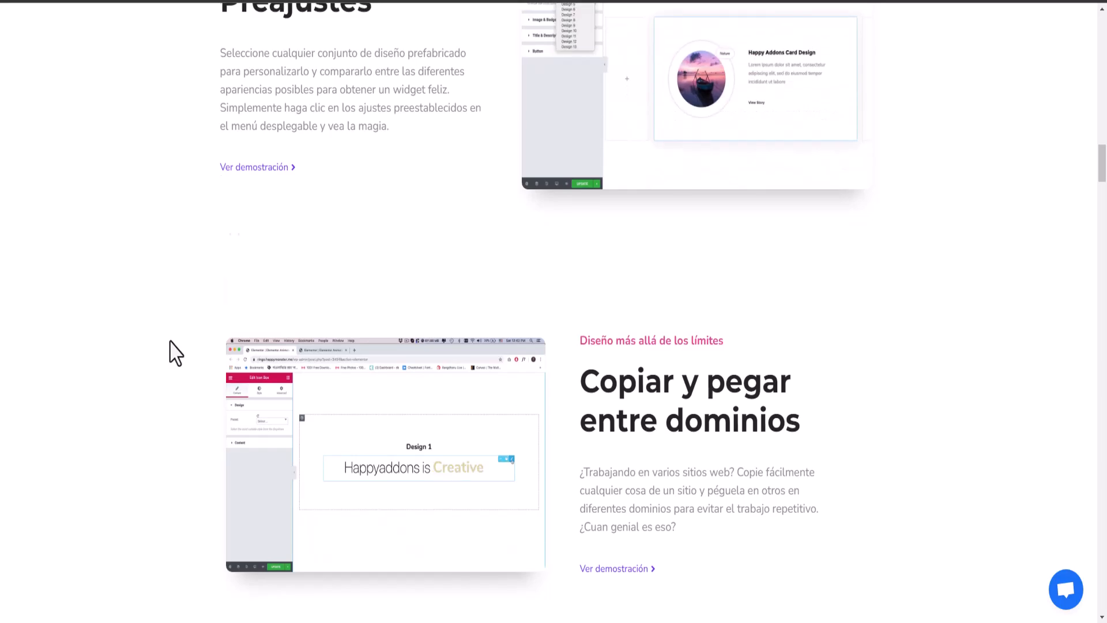
{"action": "scroll", "coordinate": [176, 352], "scroll_direction": "down", "scroll_amount": 6}
{"action": "scroll", "coordinate": [176, 349], "scroll_direction": "down", "scroll_amount": 15}
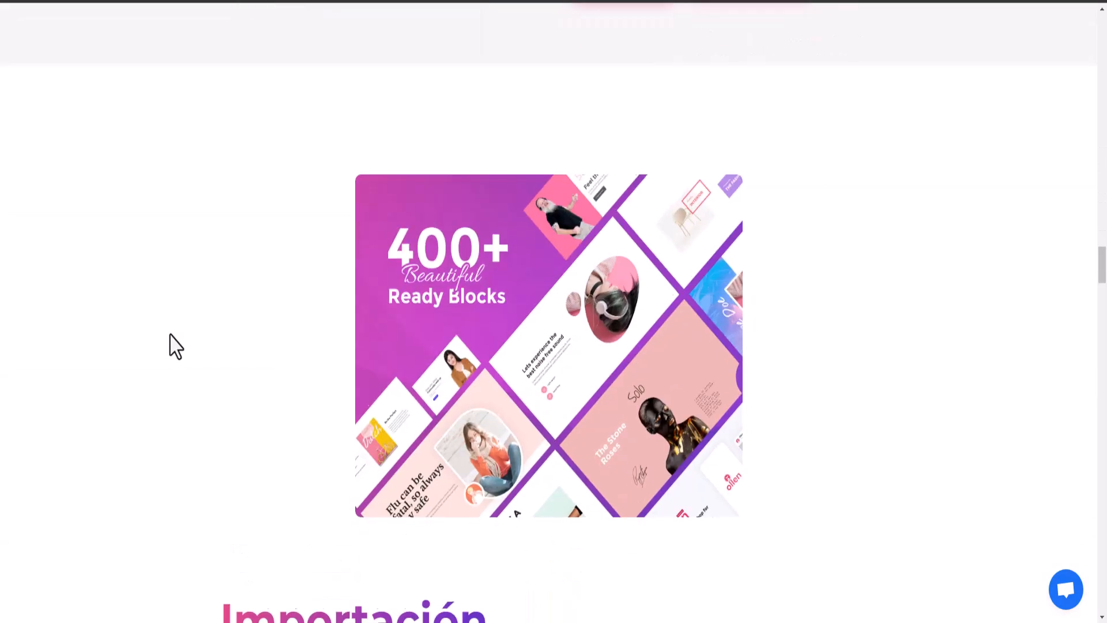
{"action": "scroll", "coordinate": [176, 346], "scroll_direction": "down", "scroll_amount": 9}
{"action": "scroll", "coordinate": [176, 345], "scroll_direction": "down", "scroll_amount": 10}
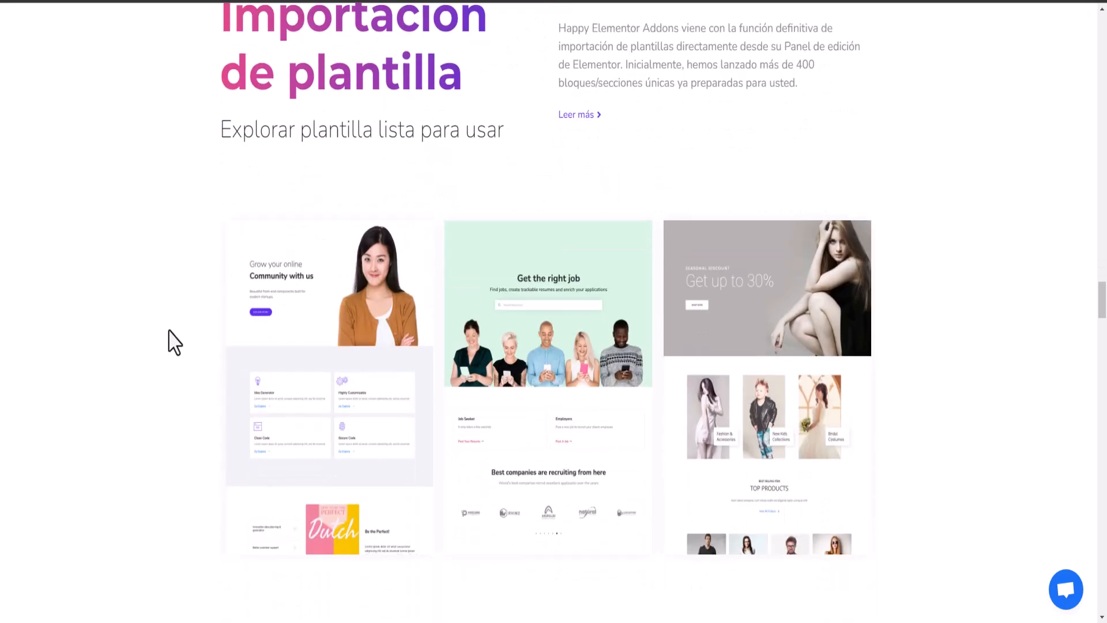
{"action": "scroll", "coordinate": [175, 337], "scroll_direction": "down", "scroll_amount": 1}
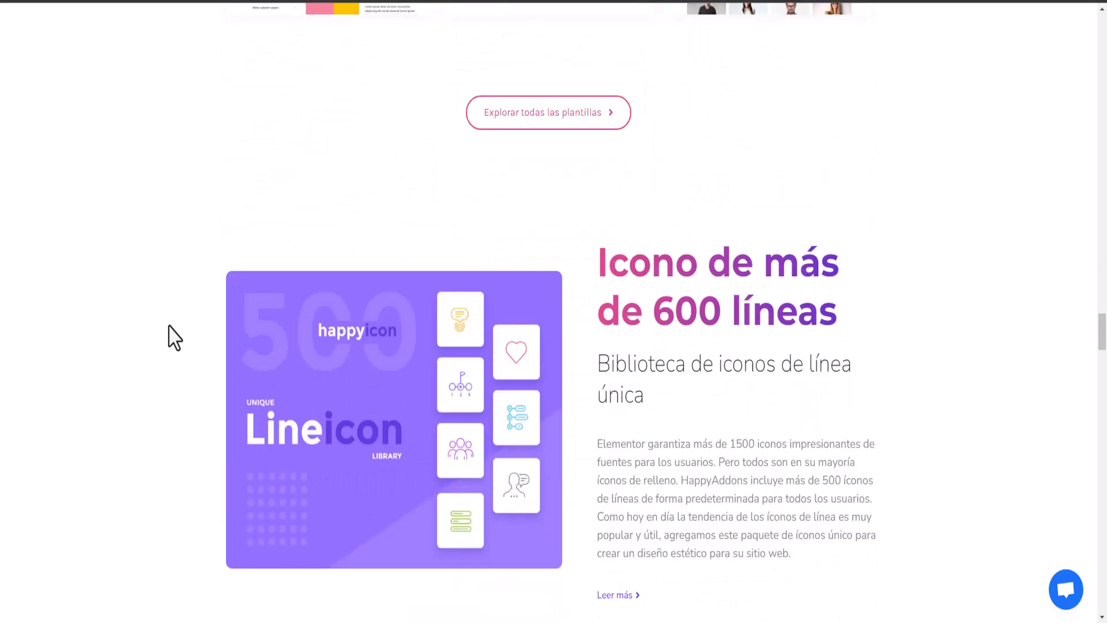
{"action": "scroll", "coordinate": [168, 323], "scroll_direction": "down", "scroll_amount": 6}
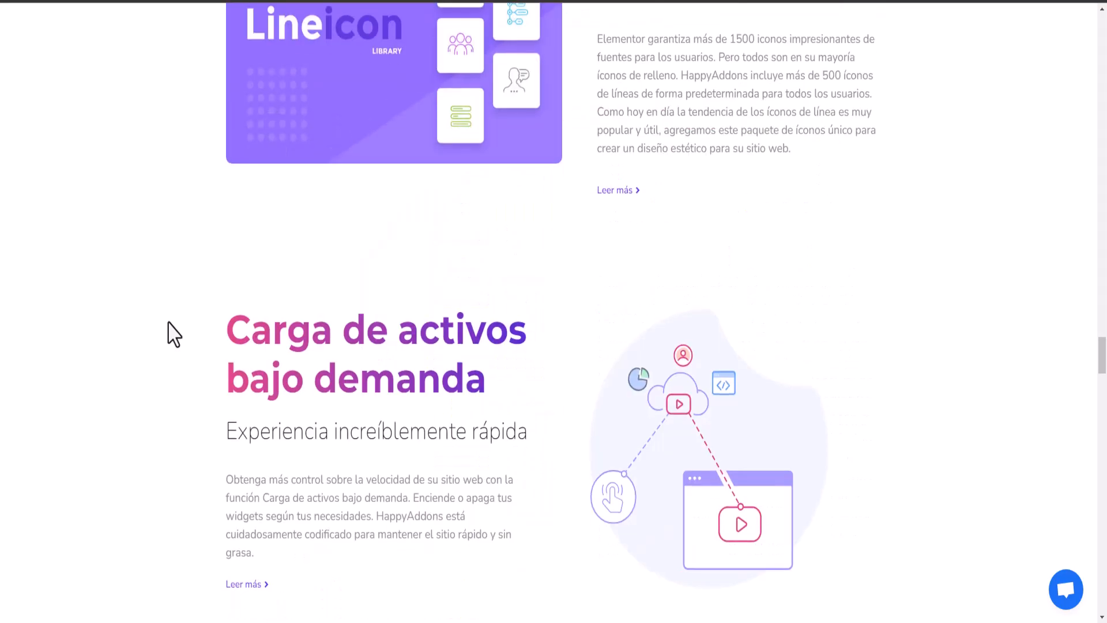
{"action": "scroll", "coordinate": [626, 230], "scroll_direction": "down", "scroll_amount": 3}
{"action": "scroll", "coordinate": [626, 229], "scroll_direction": "up", "scroll_amount": 5}
{"action": "scroll", "coordinate": [631, 239], "scroll_direction": "up", "scroll_amount": 15}
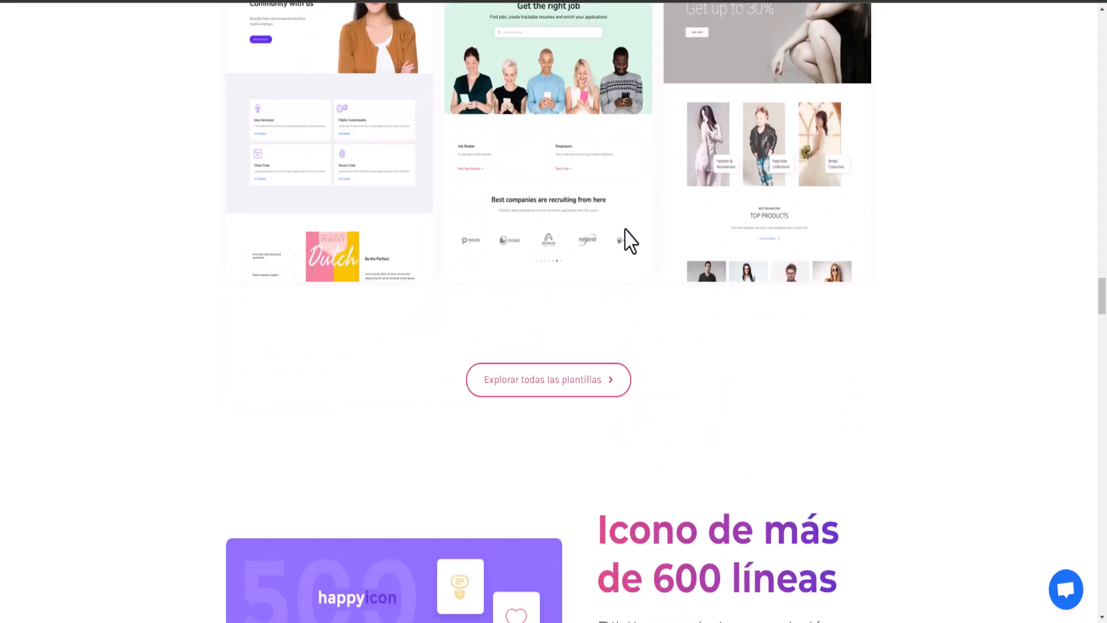
Open the Happy Addons pricing page and examine the prices, site limits and features of the annual plans.
{"action": "left_click_drag", "start_coordinate": [1105, 240], "coordinate": [1104, 35]}
{"action": "left_click", "coordinate": [792, 94]}
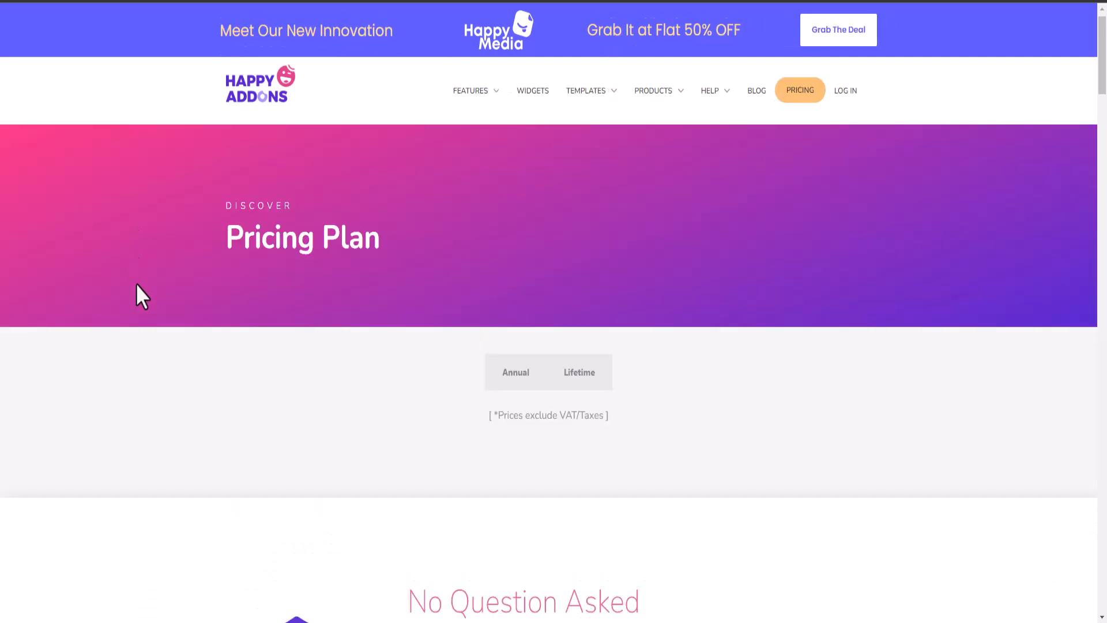
{"action": "scroll", "coordinate": [136, 286], "scroll_direction": "down", "scroll_amount": 2}
{"action": "scroll", "coordinate": [135, 278], "scroll_direction": "up", "scroll_amount": 2}
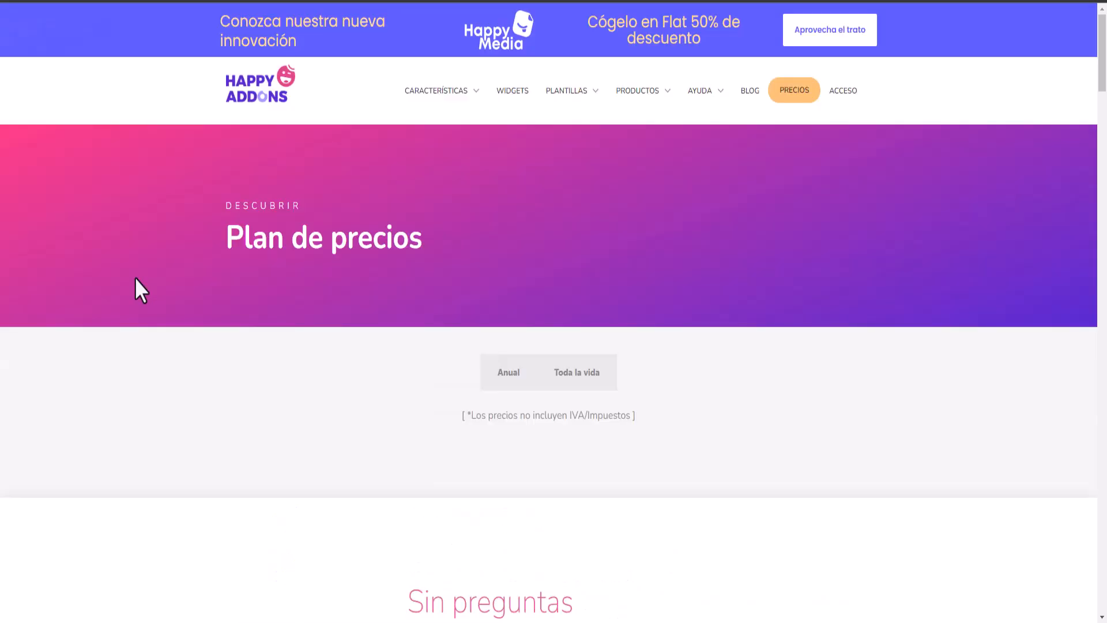
{"action": "scroll", "coordinate": [135, 278], "scroll_direction": "down", "scroll_amount": 5}
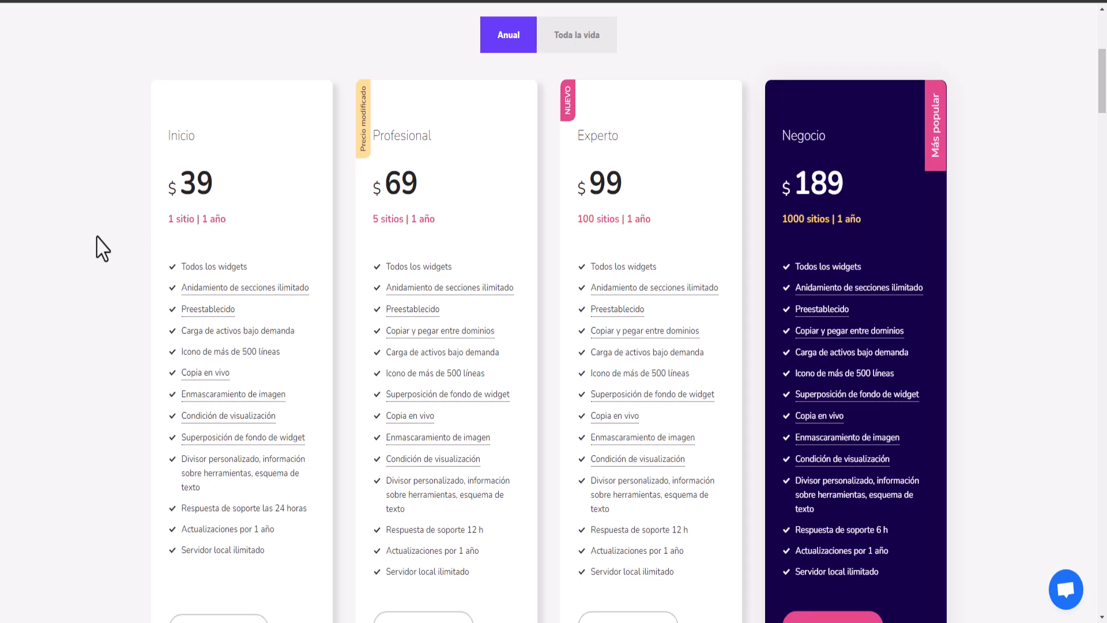
{"action": "scroll", "coordinate": [113, 247], "scroll_direction": "down", "scroll_amount": 5}
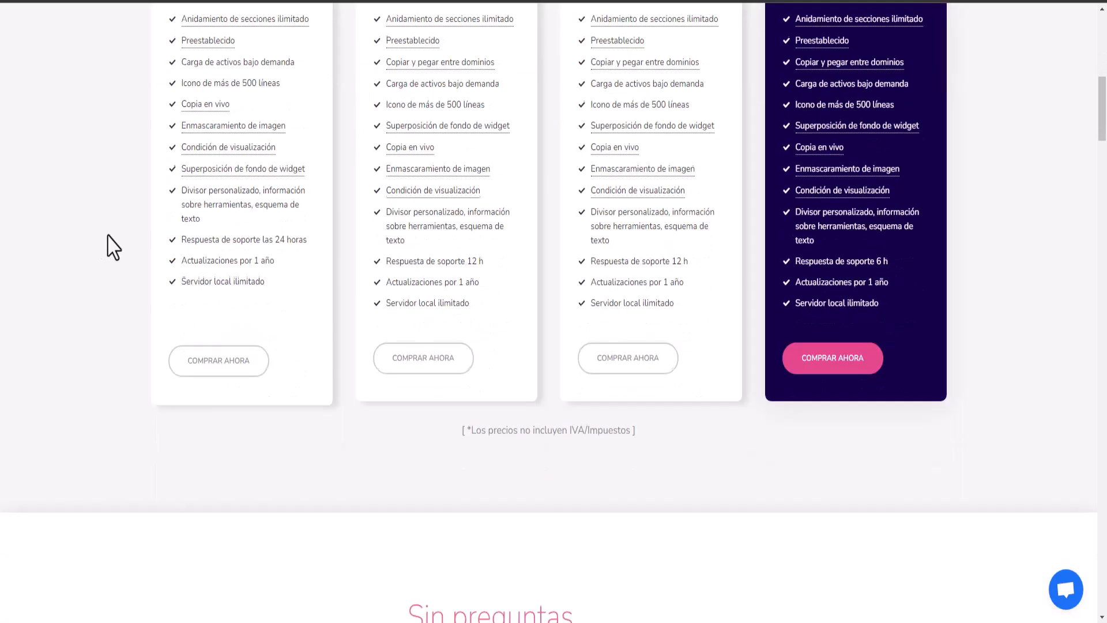
{"action": "scroll", "coordinate": [113, 245], "scroll_direction": "up", "scroll_amount": 3}
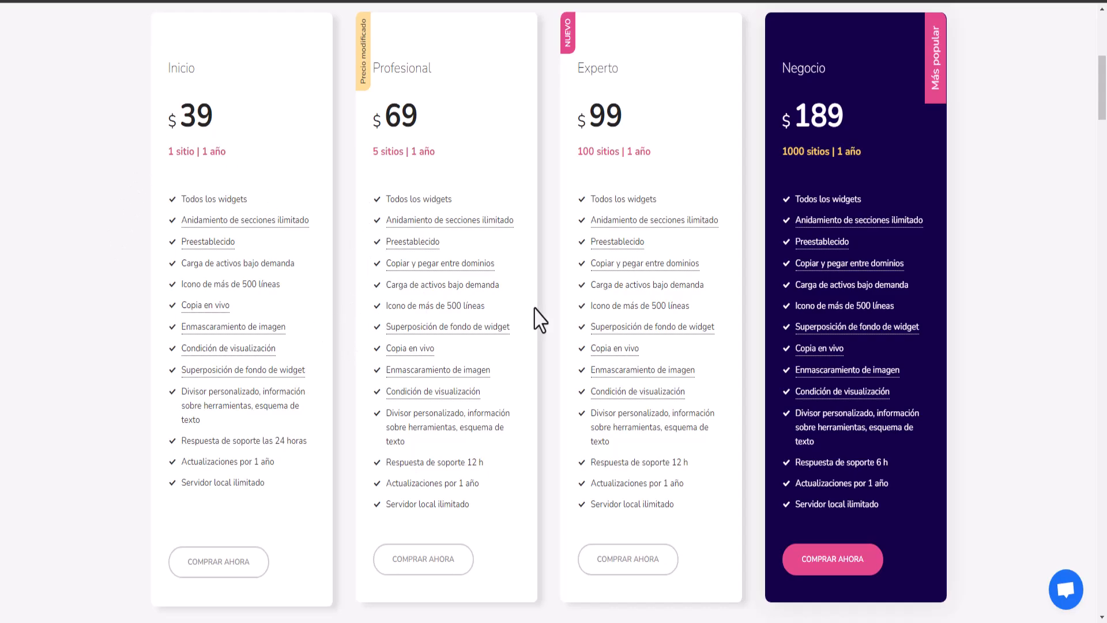
Show the lifetime plans and examine their prices, site limits, features and money-back guarantee.
{"action": "mouse_move", "coordinate": [482, 265]}
{"action": "scroll", "coordinate": [955, 430], "scroll_direction": "up", "scroll_amount": 5}
{"action": "left_click", "coordinate": [574, 238]}
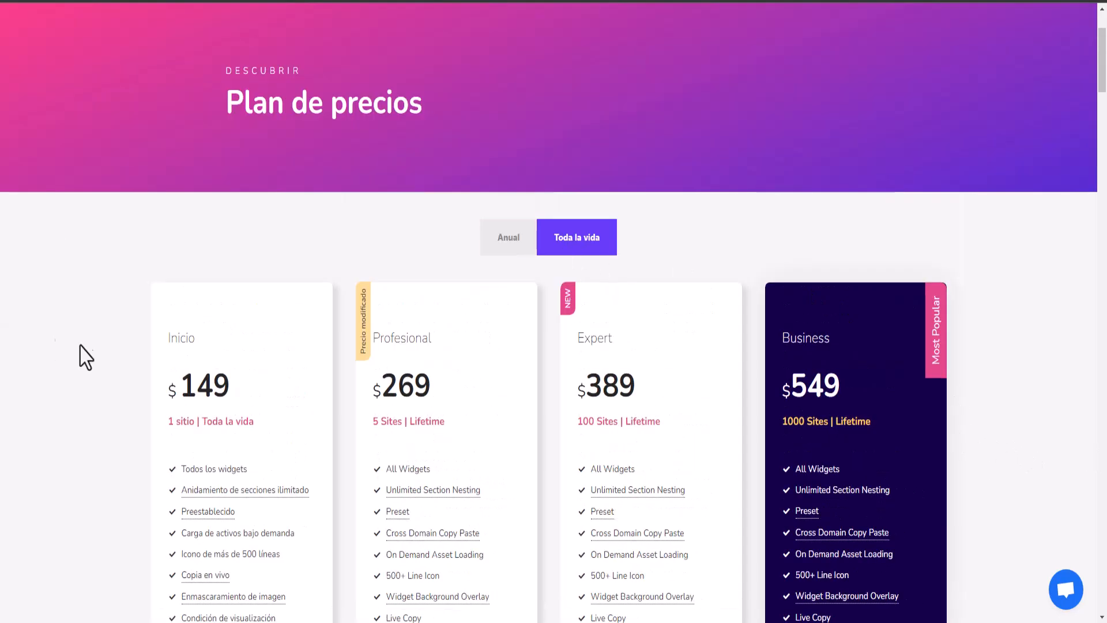
{"action": "scroll", "coordinate": [95, 358], "scroll_direction": "down", "scroll_amount": 2}
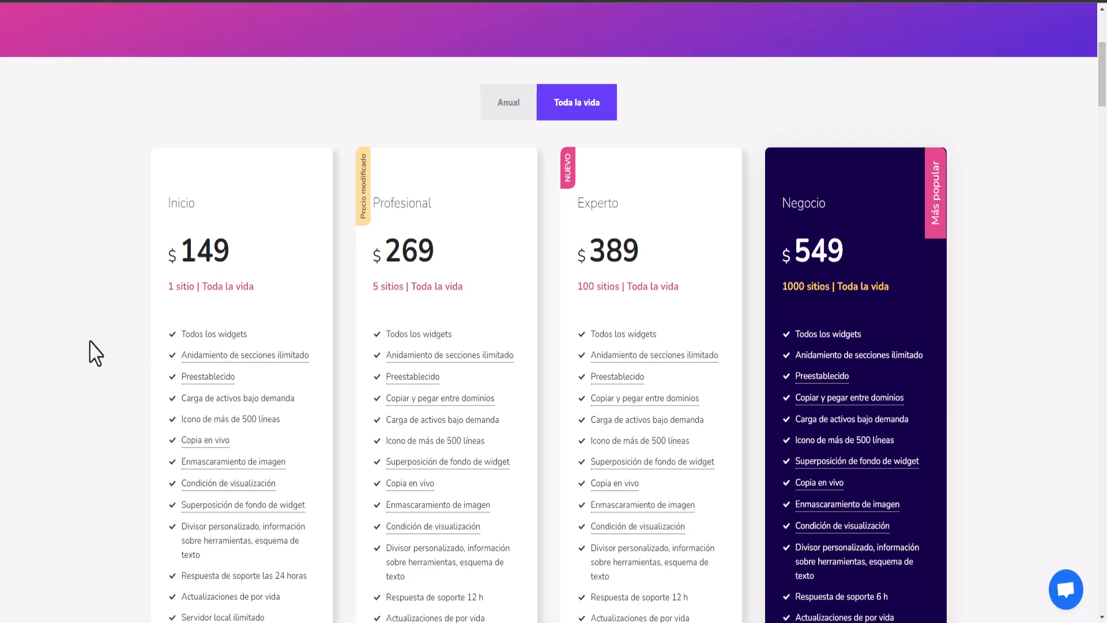
{"action": "scroll", "coordinate": [112, 344], "scroll_direction": "up", "scroll_amount": 4}
{"action": "scroll", "coordinate": [116, 344], "scroll_direction": "down", "scroll_amount": 10}
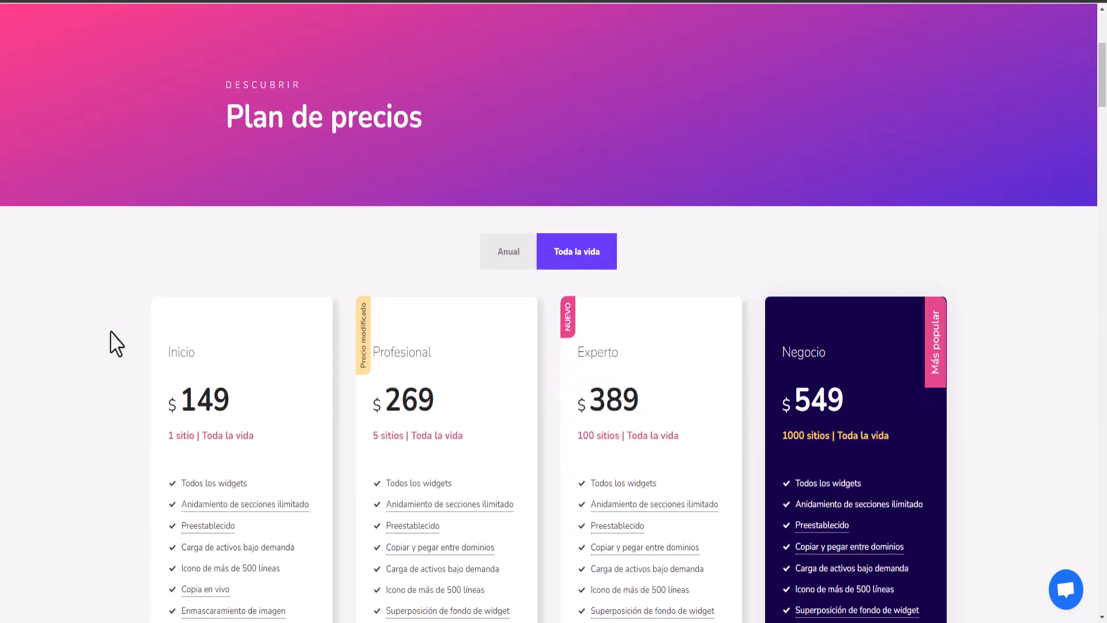
{"action": "scroll", "coordinate": [116, 344], "scroll_direction": "down", "scroll_amount": 7}
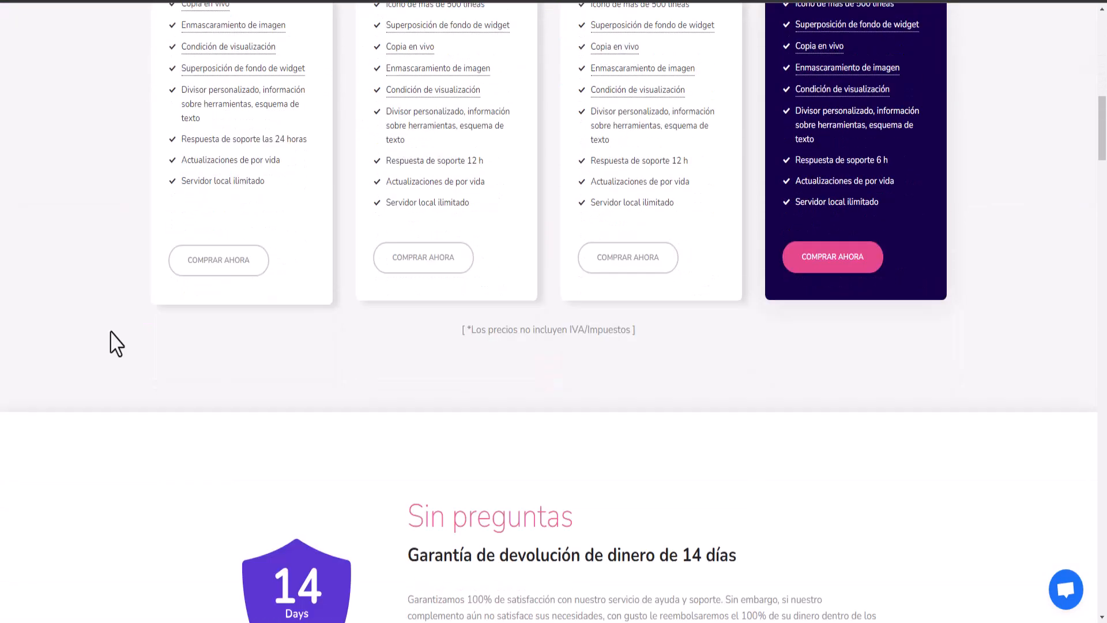
Return from the pricing page to the Happy Addons website's home page.
{"action": "scroll", "coordinate": [125, 339], "scroll_direction": "up", "scroll_amount": 15}
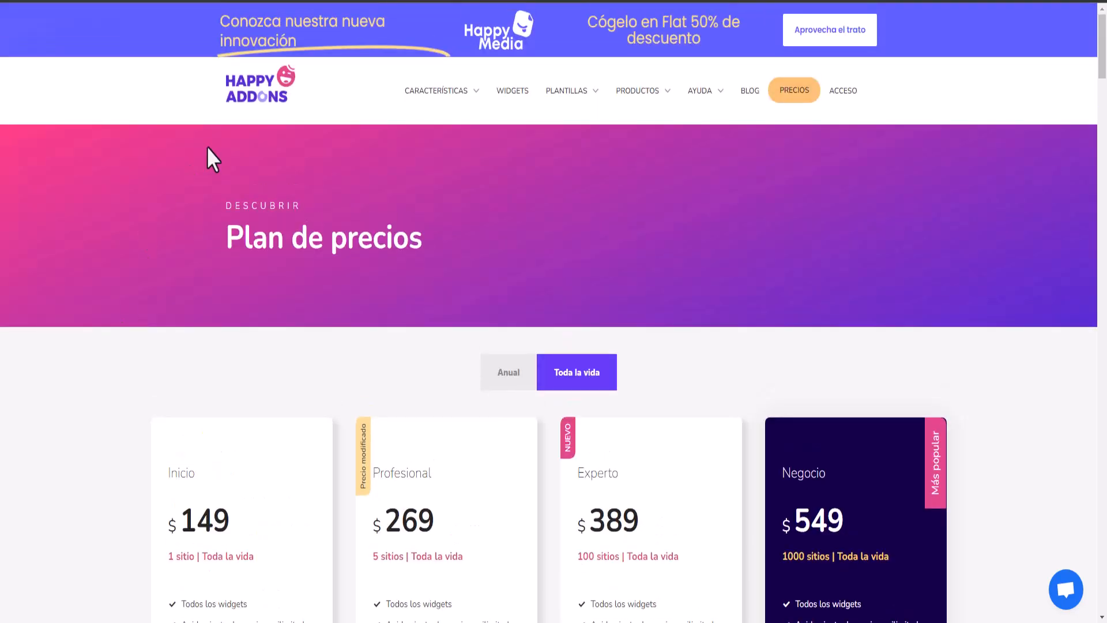
{"action": "left_click", "coordinate": [258, 100]}
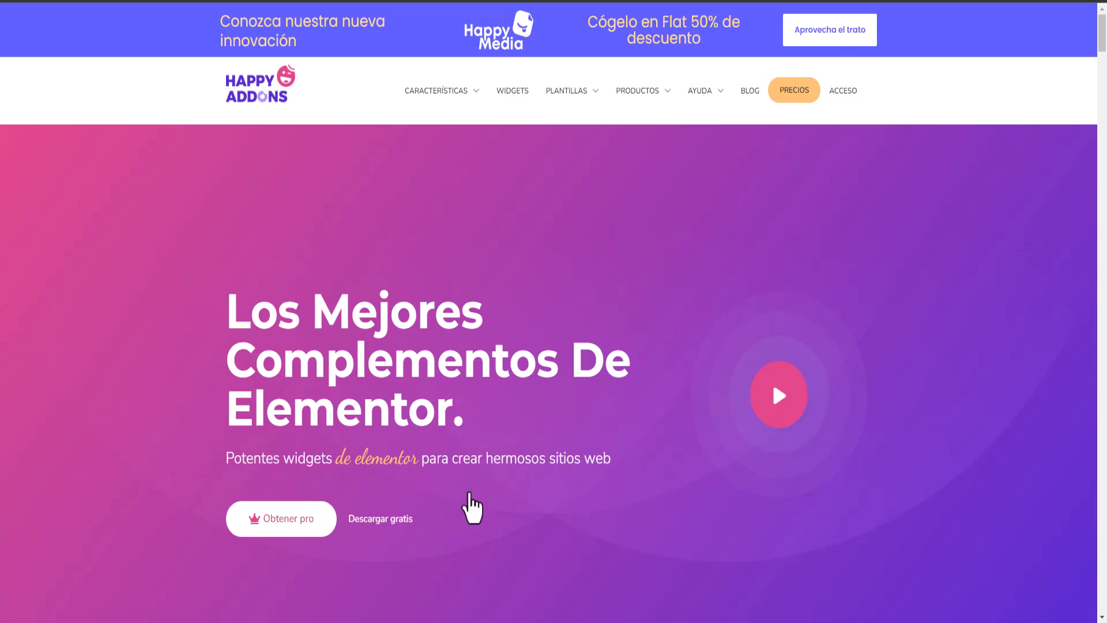
{"action": "scroll", "coordinate": [371, 566], "scroll_direction": "down", "scroll_amount": 2}
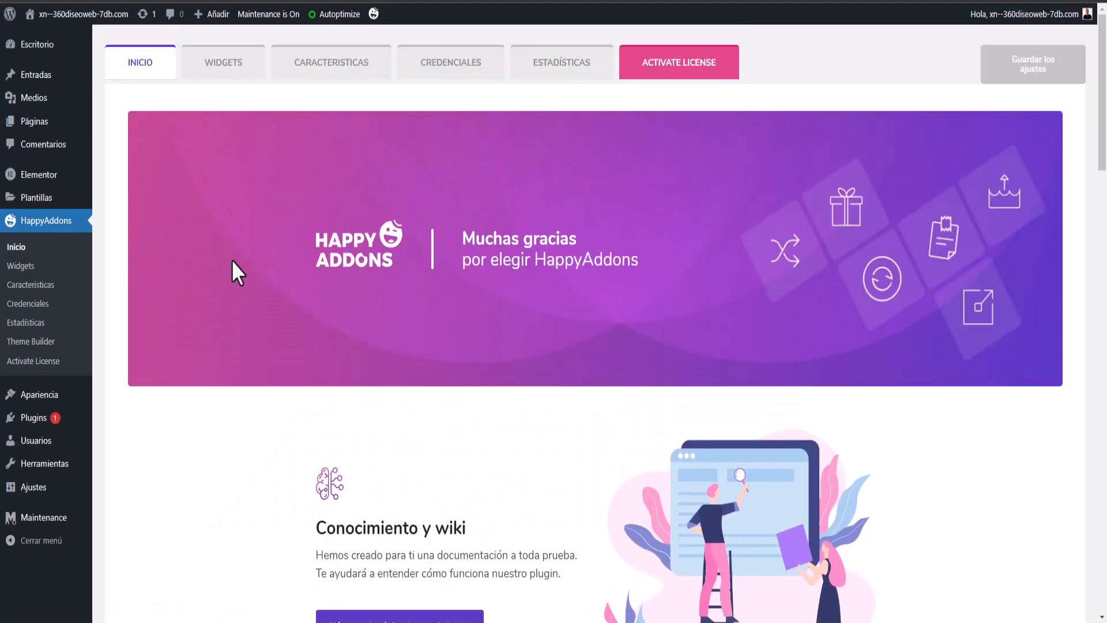
Open the list of Happy Widgets and examine the widgets in each category, from General to Easy Digital Downloads.
{"action": "left_click", "coordinate": [209, 74]}
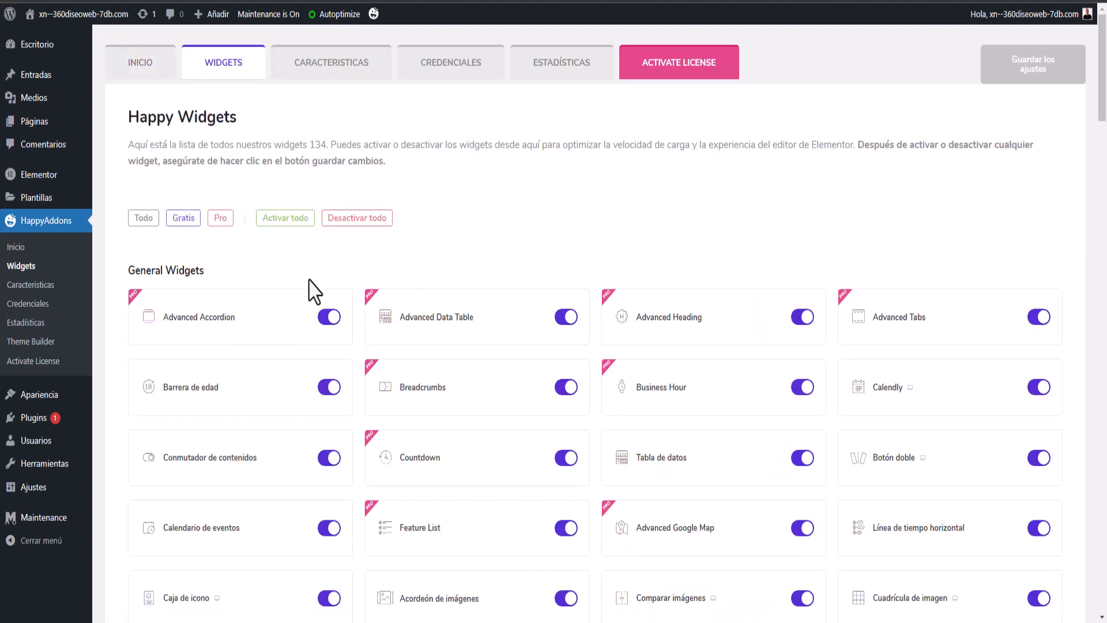
{"action": "scroll", "coordinate": [319, 288], "scroll_direction": "down", "scroll_amount": 1}
{"action": "scroll", "coordinate": [318, 288], "scroll_direction": "down", "scroll_amount": 2}
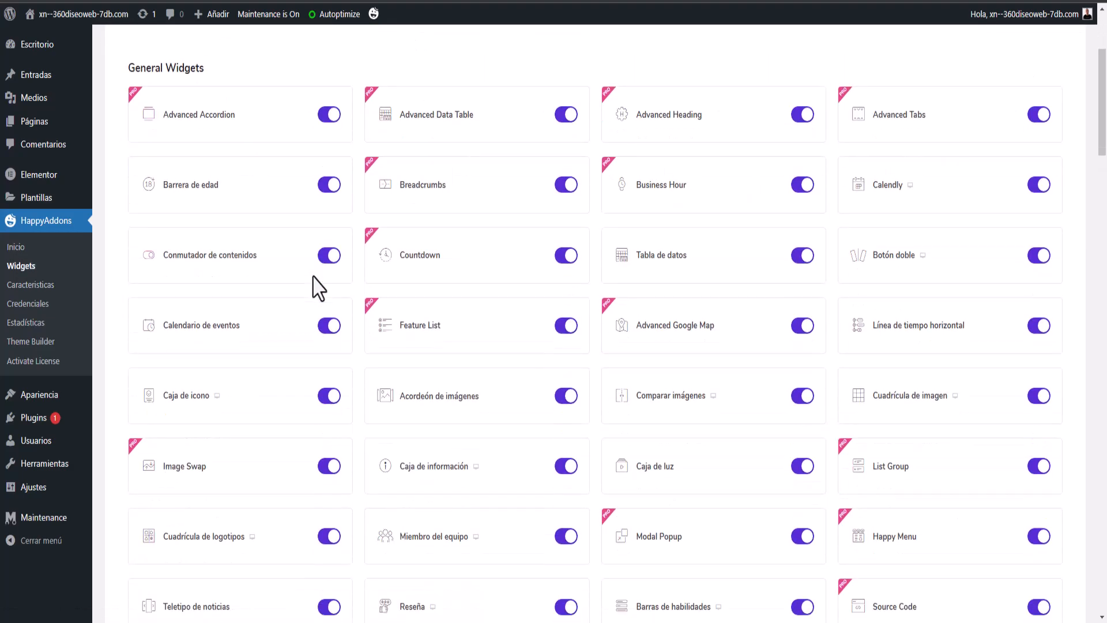
{"action": "scroll", "coordinate": [316, 282], "scroll_direction": "down", "scroll_amount": 1}
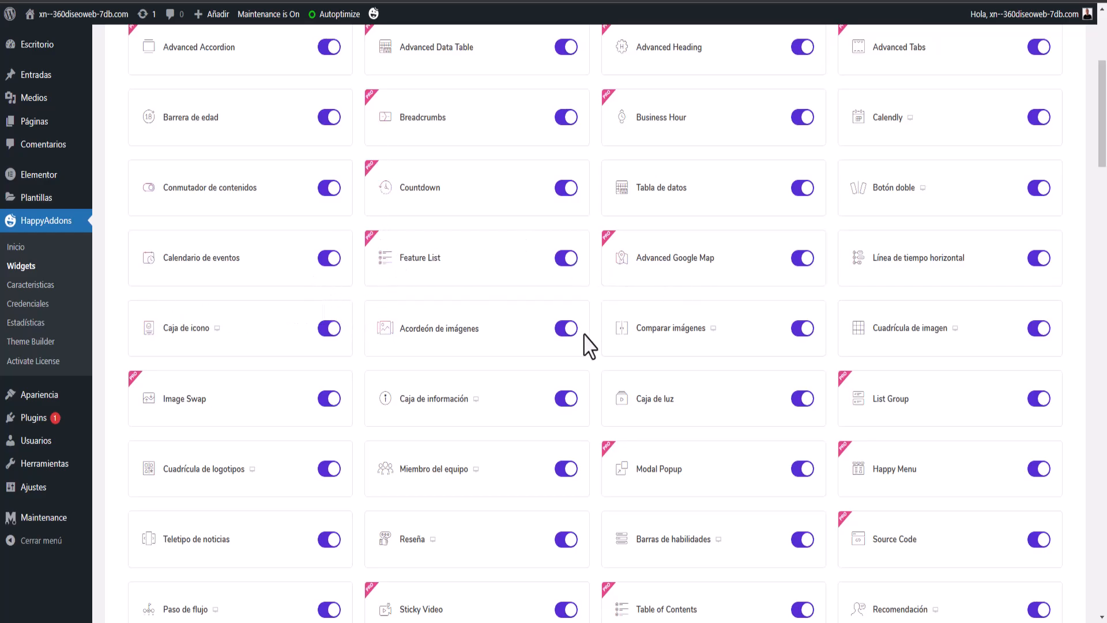
{"action": "scroll", "coordinate": [586, 341], "scroll_direction": "down", "scroll_amount": 4}
{"action": "scroll", "coordinate": [593, 354], "scroll_direction": "down", "scroll_amount": 2}
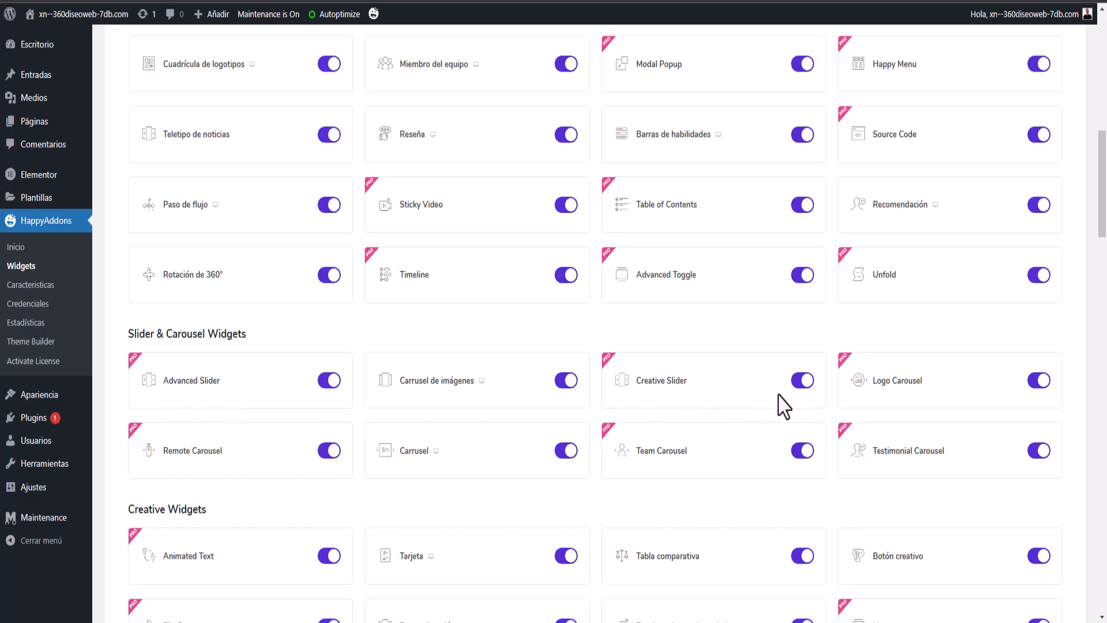
{"action": "scroll", "coordinate": [1075, 396], "scroll_direction": "down", "scroll_amount": 5}
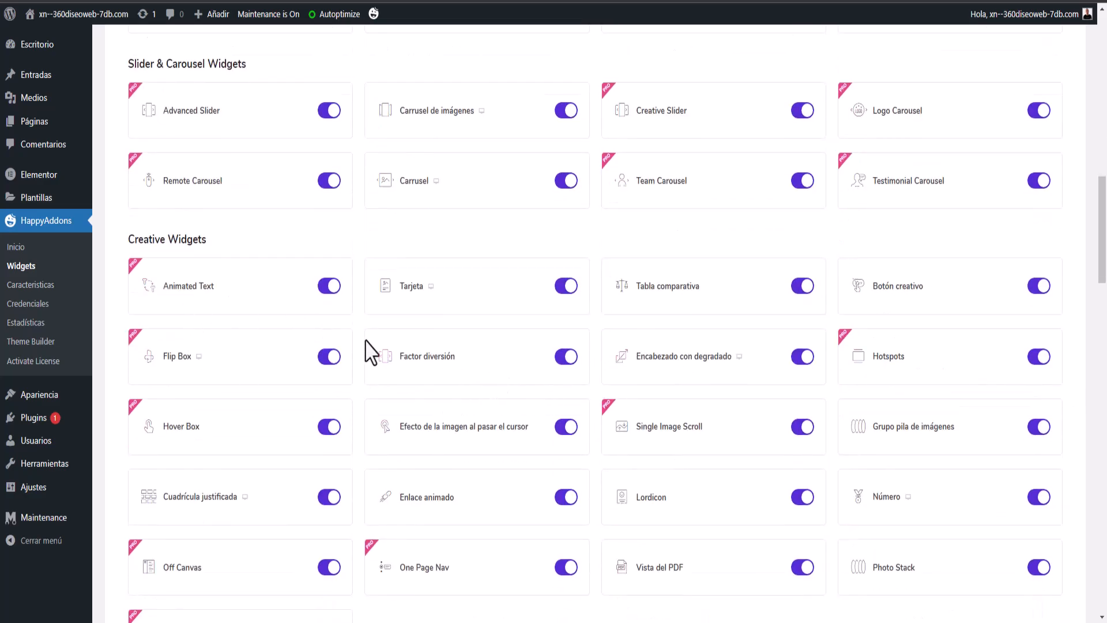
{"action": "scroll", "coordinate": [375, 353], "scroll_direction": "down", "scroll_amount": 7}
{"action": "scroll", "coordinate": [375, 354], "scroll_direction": "down", "scroll_amount": 12}
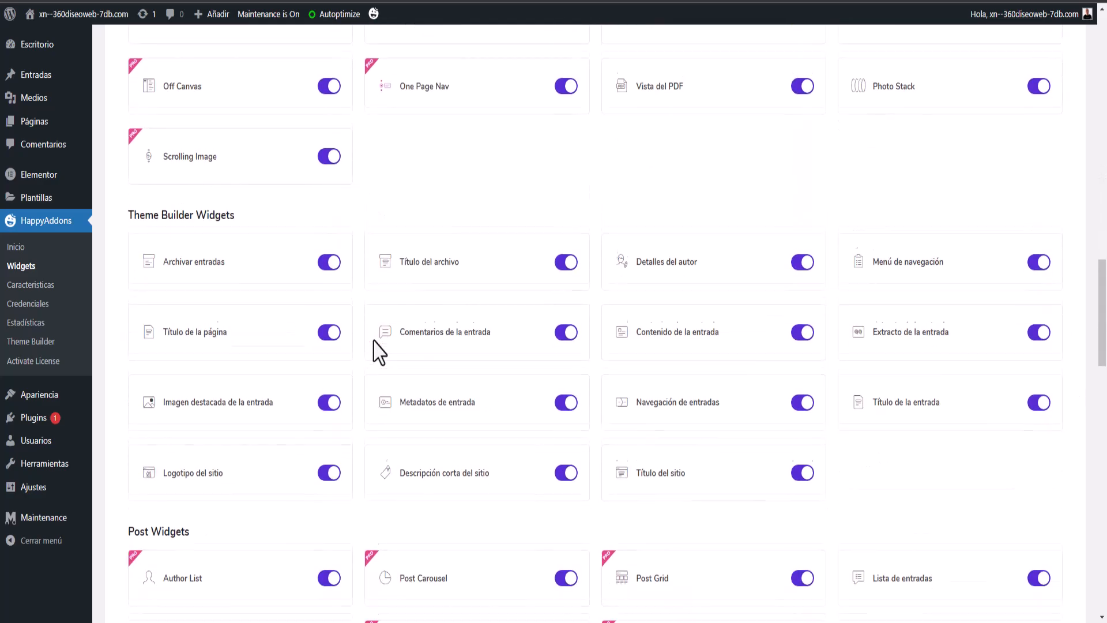
{"action": "scroll", "coordinate": [375, 352], "scroll_direction": "down", "scroll_amount": 11}
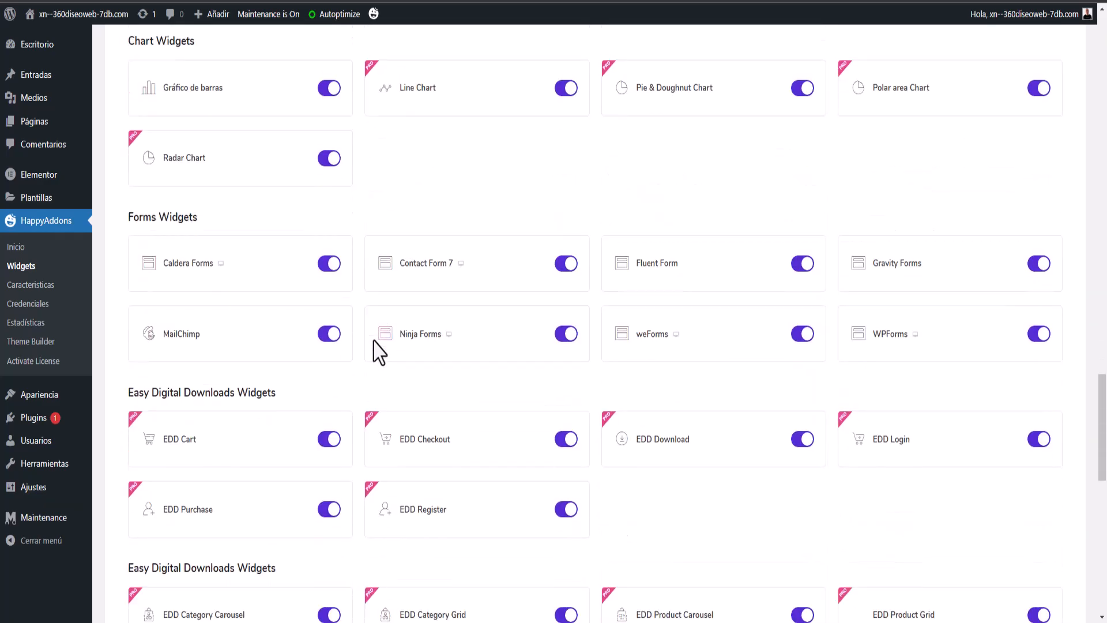
{"action": "scroll", "coordinate": [378, 352], "scroll_direction": "down", "scroll_amount": 1}
{"action": "scroll", "coordinate": [375, 341], "scroll_direction": "up", "scroll_amount": 20}
{"action": "scroll", "coordinate": [378, 346], "scroll_direction": "up", "scroll_amount": 20}
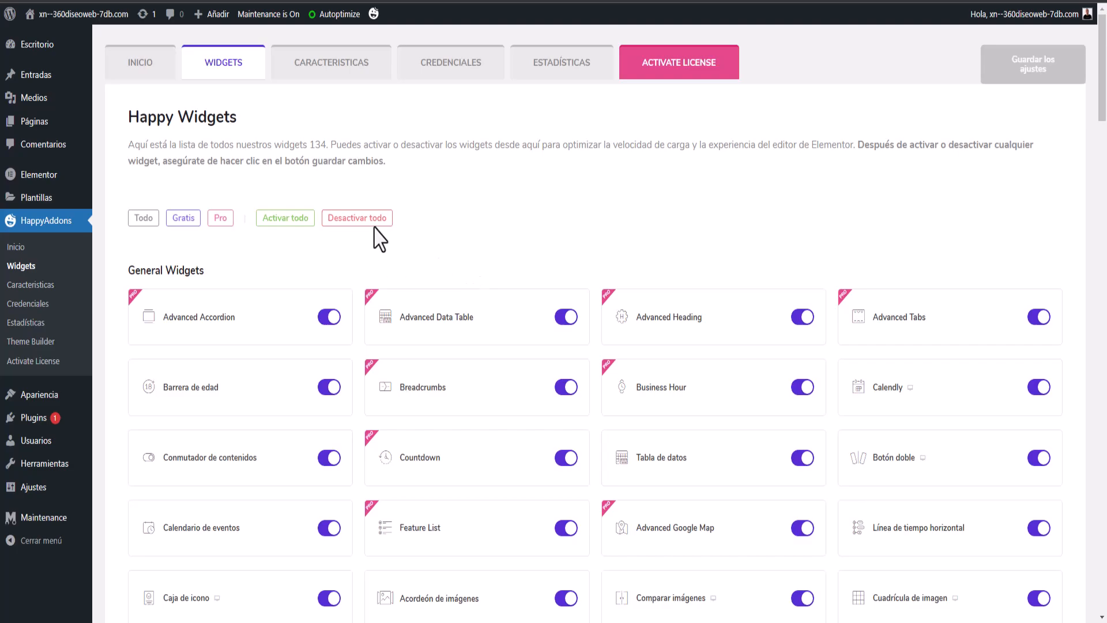
Examine the HappyAddons features list and the credential fields for MailChimp, Twitter, Google, Facebook and Instagram.
{"action": "left_click", "coordinate": [340, 64]}
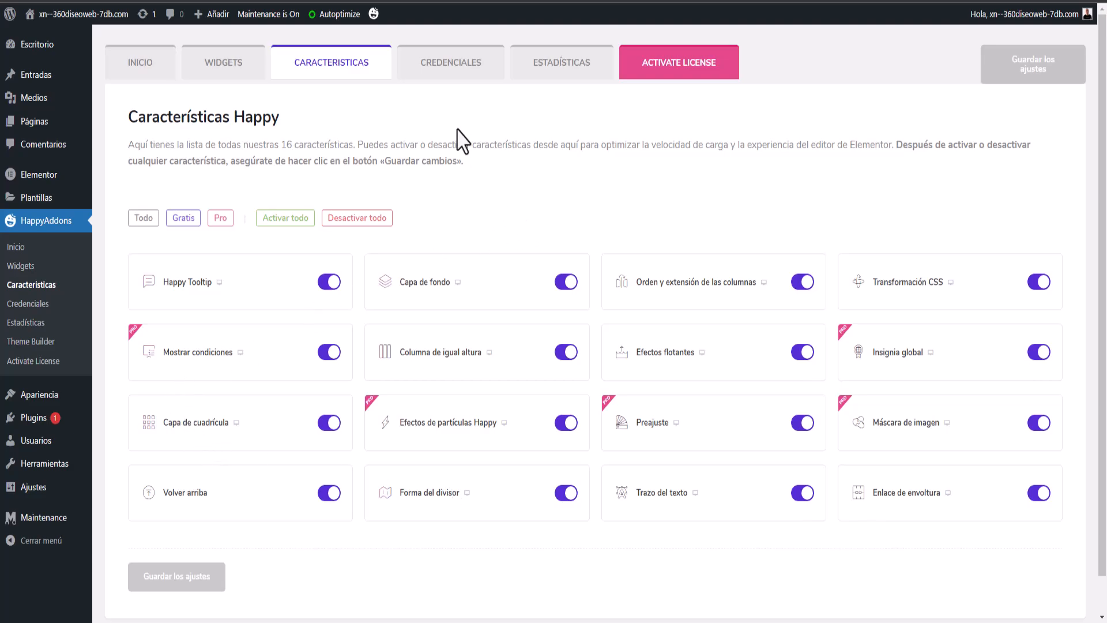
{"action": "left_click", "coordinate": [449, 68]}
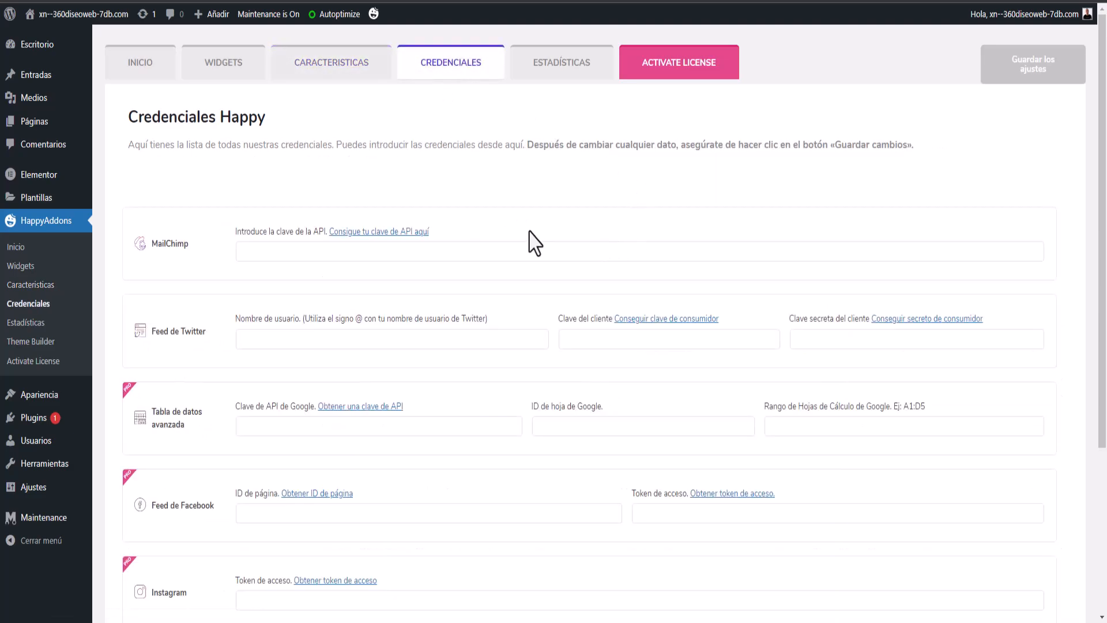
{"action": "left_click", "coordinate": [322, 252]}
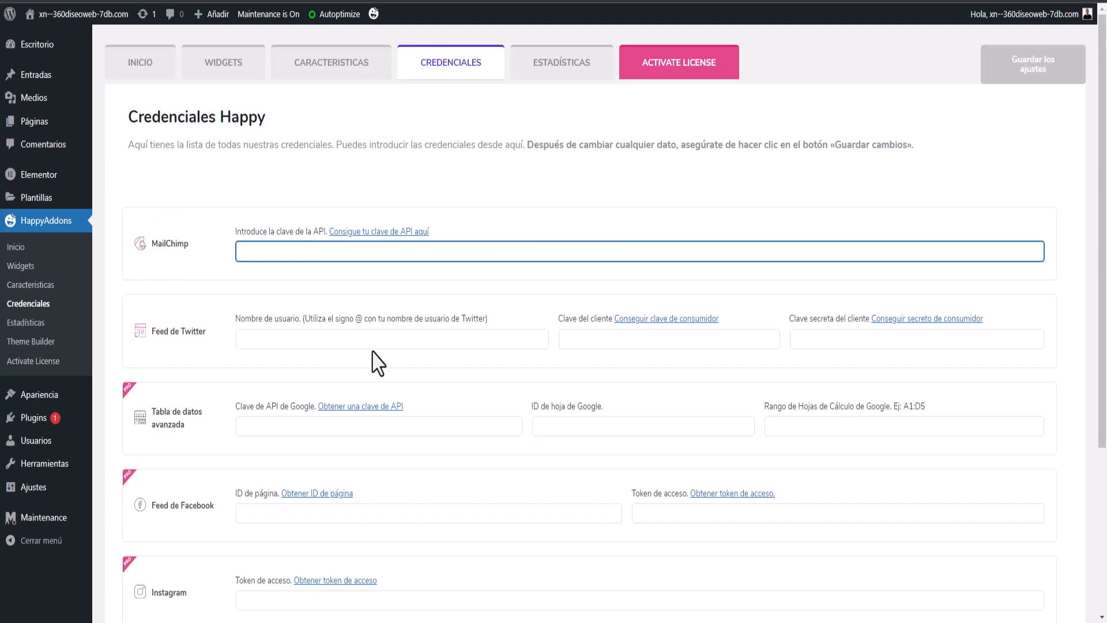
{"action": "scroll", "coordinate": [378, 363], "scroll_direction": "down", "scroll_amount": 1}
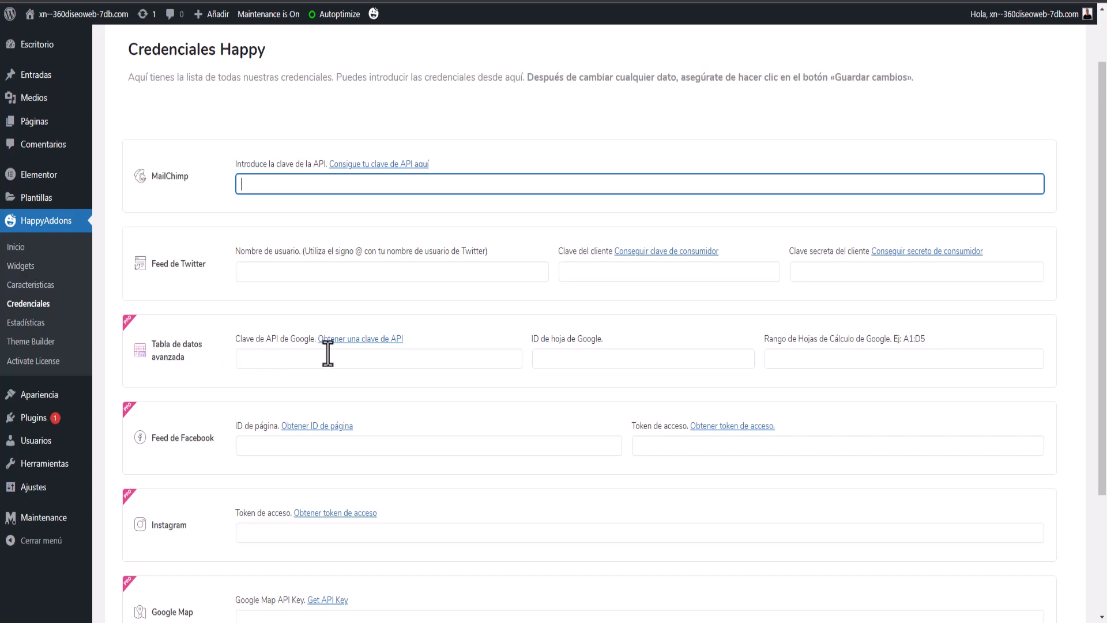
{"action": "scroll", "coordinate": [486, 415], "scroll_direction": "down", "scroll_amount": 3}
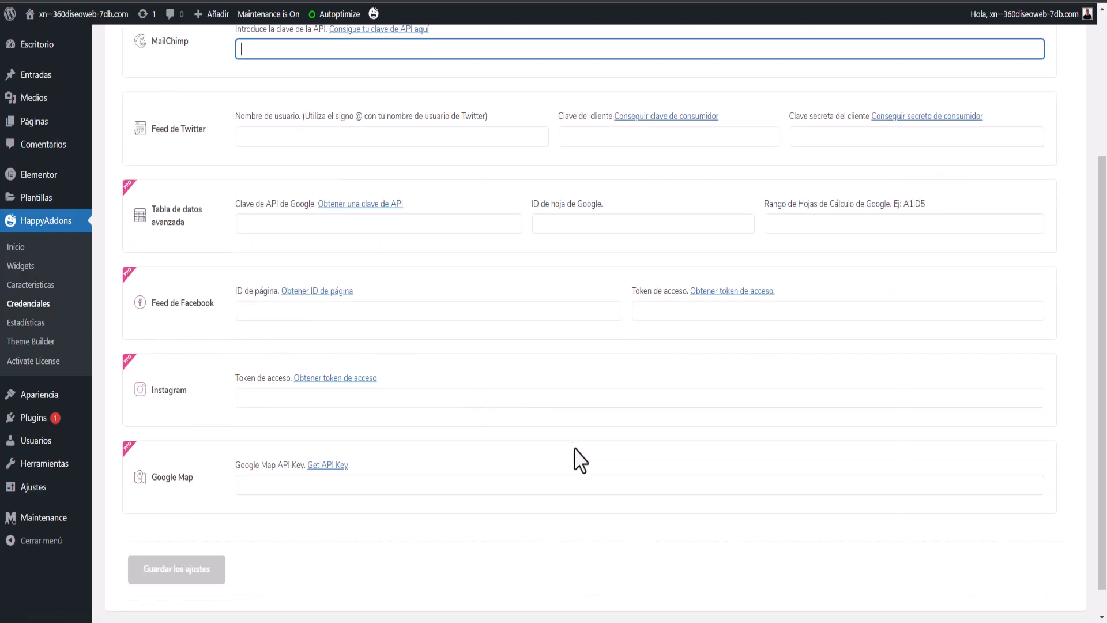
{"action": "scroll", "coordinate": [517, 522], "scroll_direction": "down", "scroll_amount": 1}
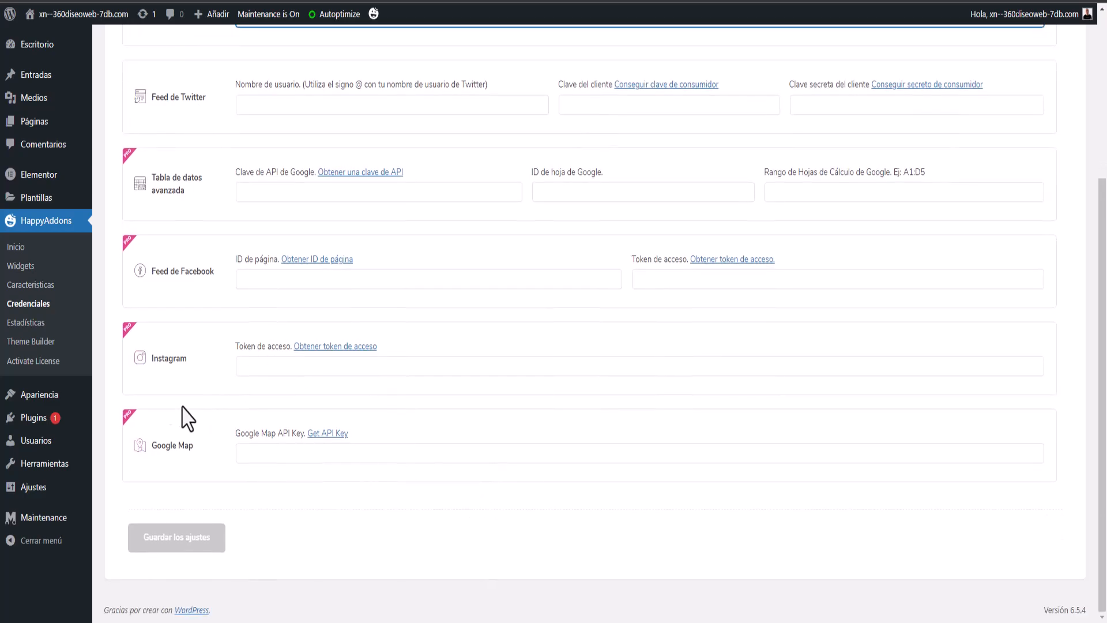
{"action": "scroll", "coordinate": [479, 489], "scroll_direction": "up", "scroll_amount": 1}
{"action": "scroll", "coordinate": [478, 489], "scroll_direction": "up", "scroll_amount": 3}
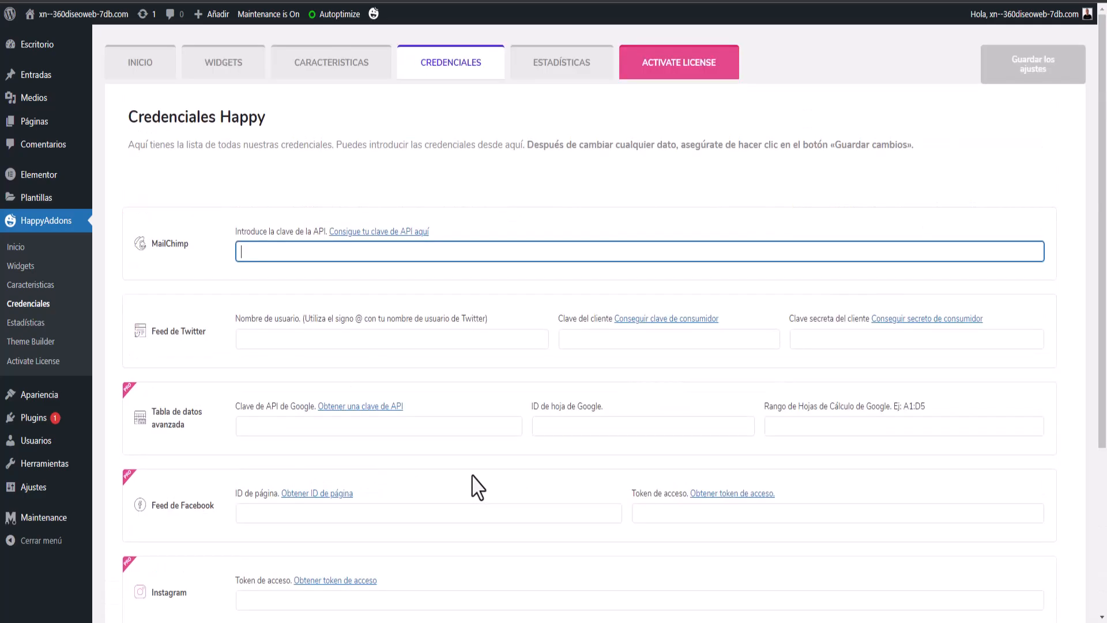
Examine the HappyAddons usage statistics for used and unused widgets, and open the Theme Builder template list.
{"action": "left_click", "coordinate": [529, 76]}
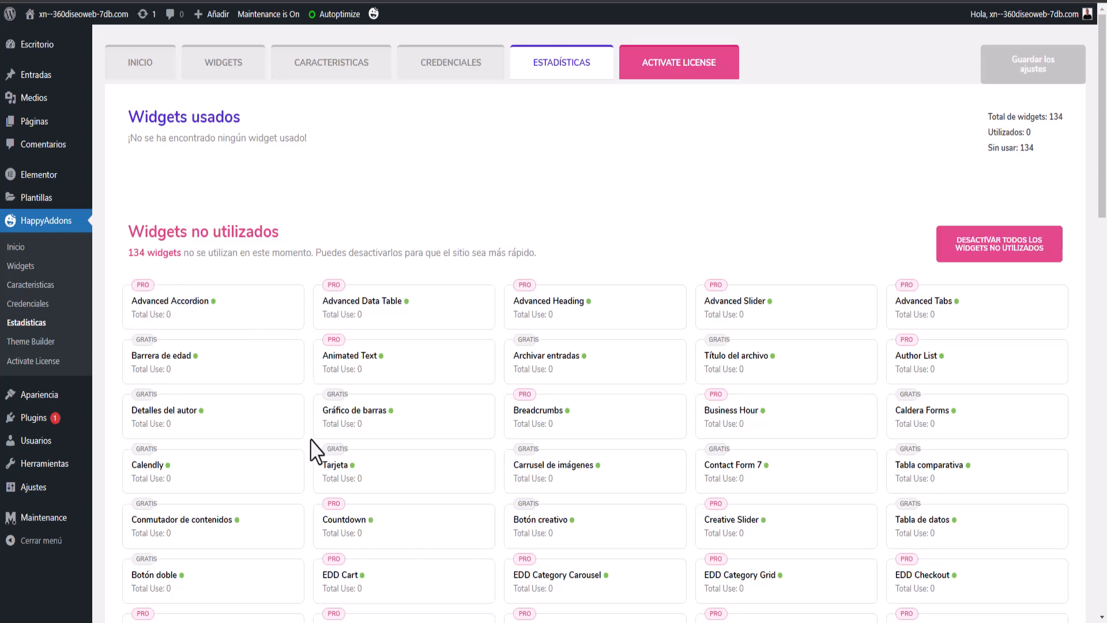
{"action": "scroll", "coordinate": [474, 312], "scroll_direction": "down", "scroll_amount": 12}
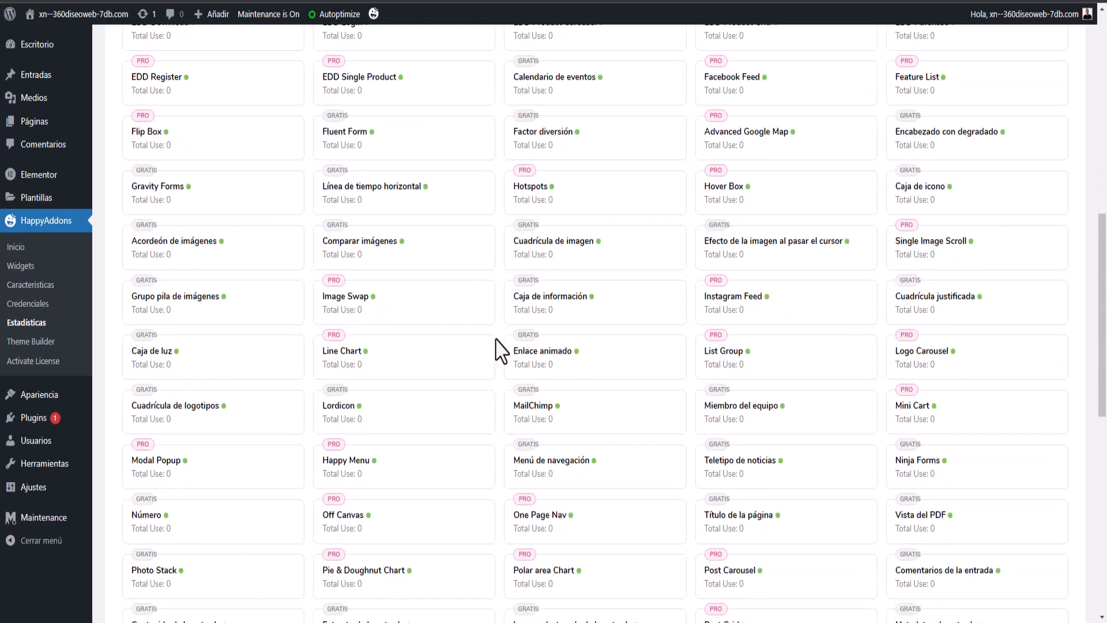
{"action": "scroll", "coordinate": [501, 348], "scroll_direction": "down", "scroll_amount": 5}
{"action": "scroll", "coordinate": [500, 348], "scroll_direction": "up", "scroll_amount": 17}
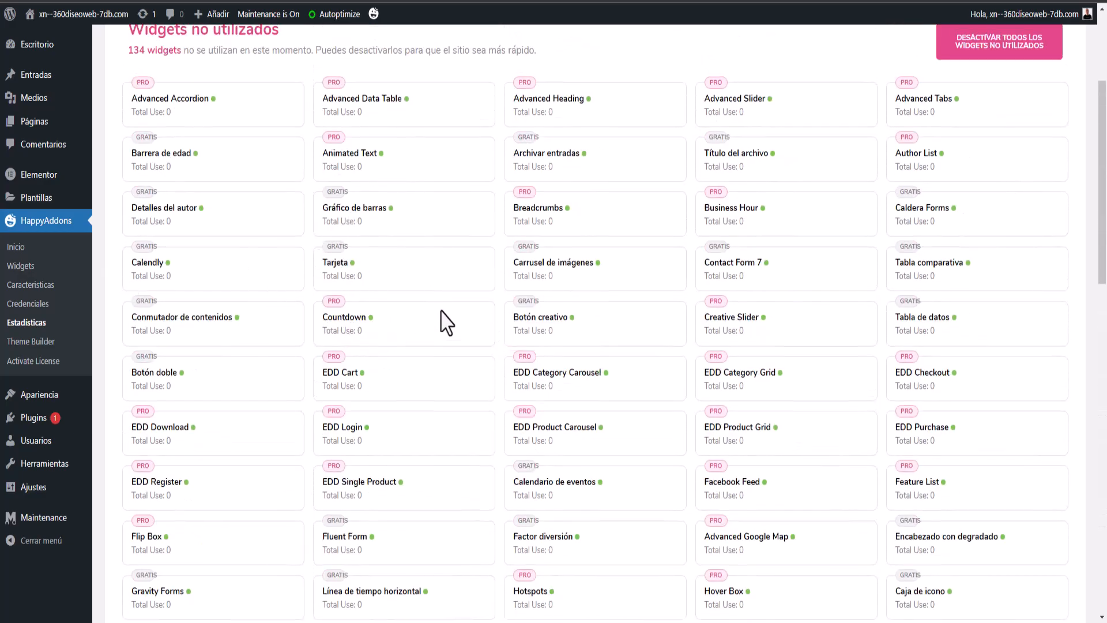
{"action": "scroll", "coordinate": [477, 310], "scroll_direction": "up", "scroll_amount": 4}
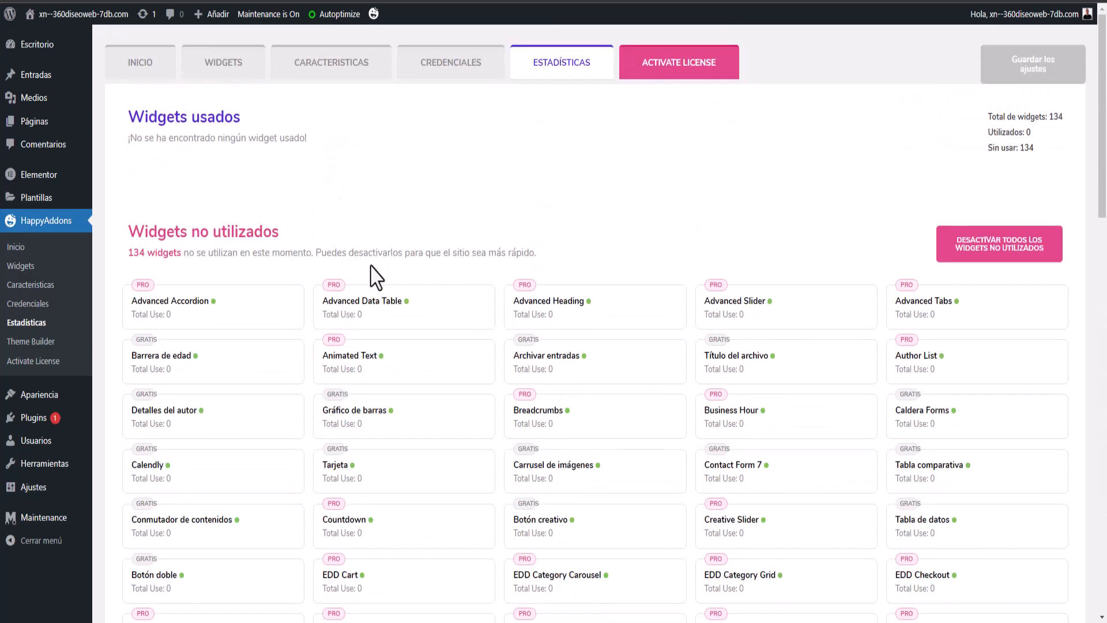
{"action": "left_click", "coordinate": [28, 350]}
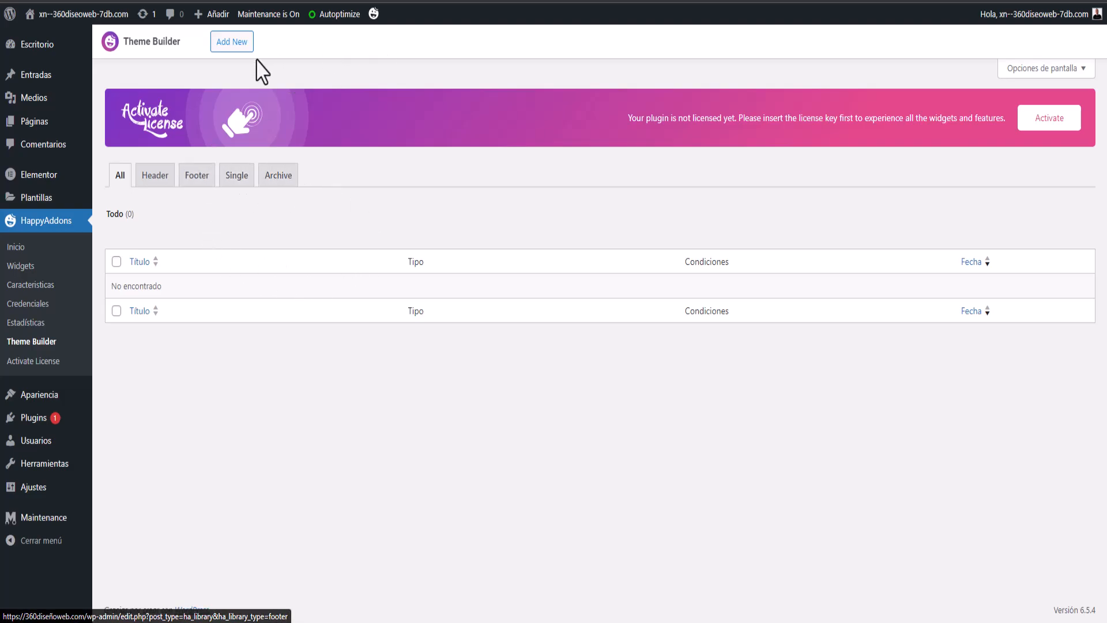
Open the Hone page from the site's page list for editing with Elementor.
{"action": "left_click", "coordinate": [43, 123]}
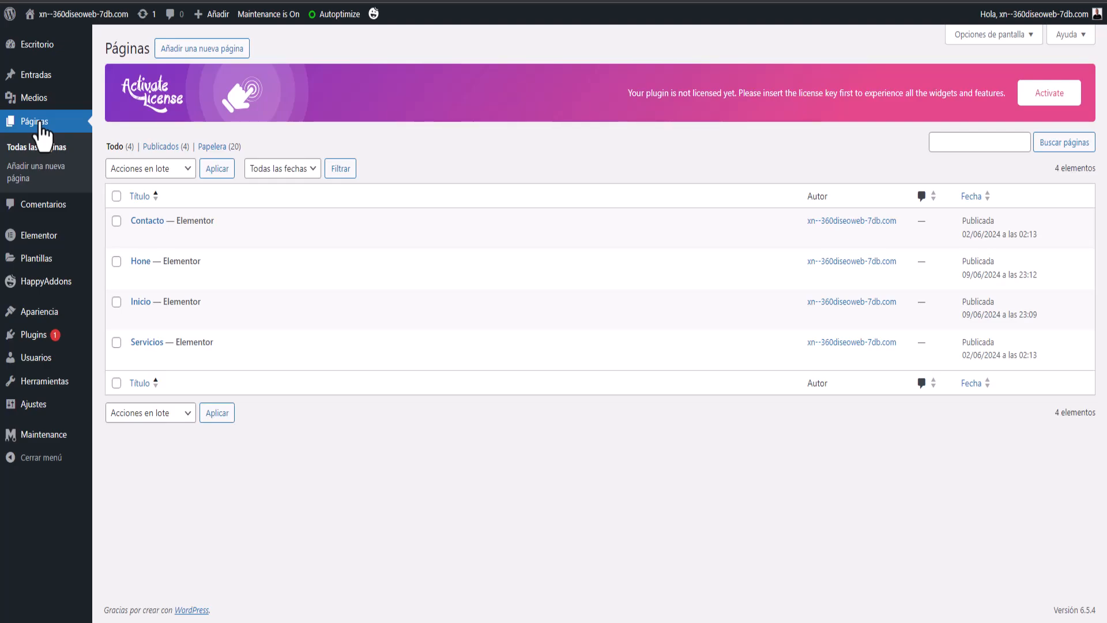
{"action": "left_click", "coordinate": [374, 278]}
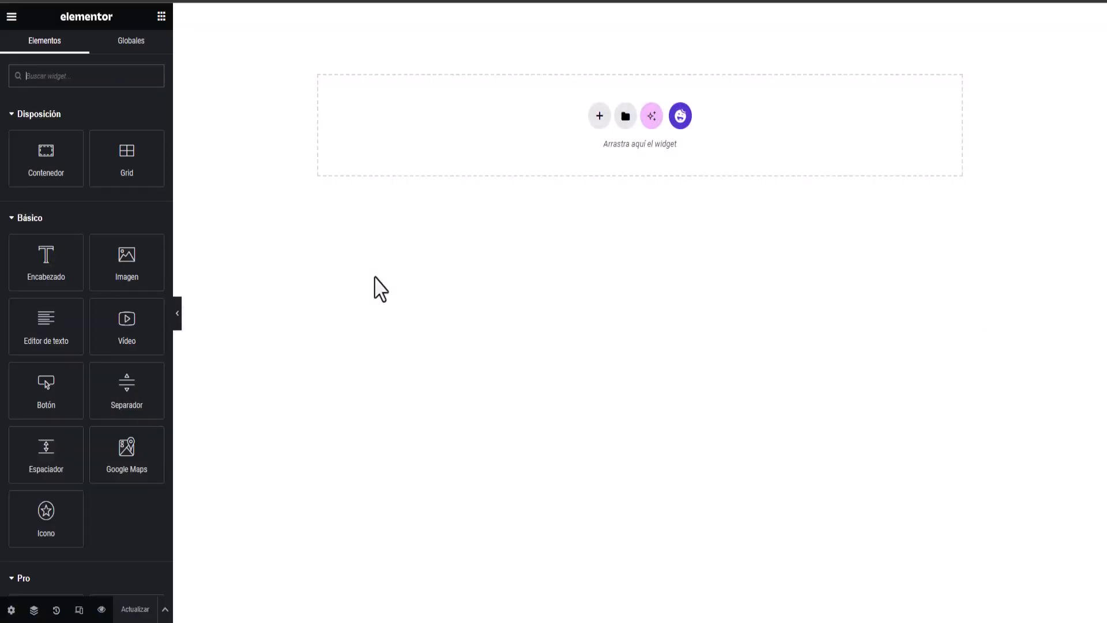
Collapse the Disposición, Básico, Pro, General and Sitio widget categories, leaving Happy Addons expanded.
{"action": "left_click", "coordinate": [11, 115]}
{"action": "left_click", "coordinate": [19, 151]}
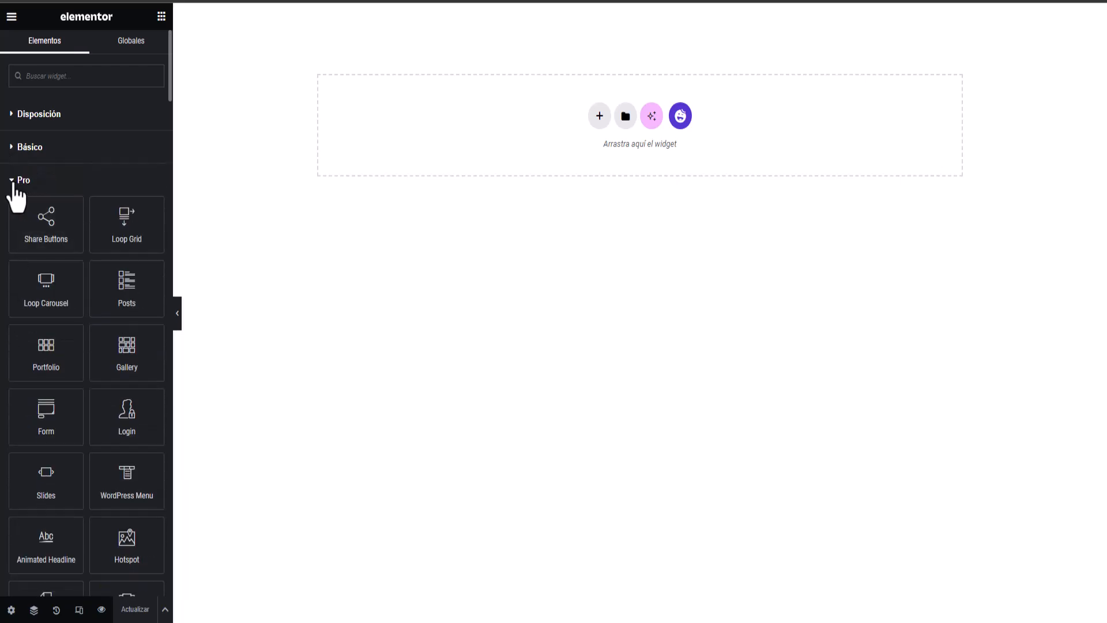
{"action": "left_click", "coordinate": [20, 181]}
{"action": "left_click", "coordinate": [10, 218]}
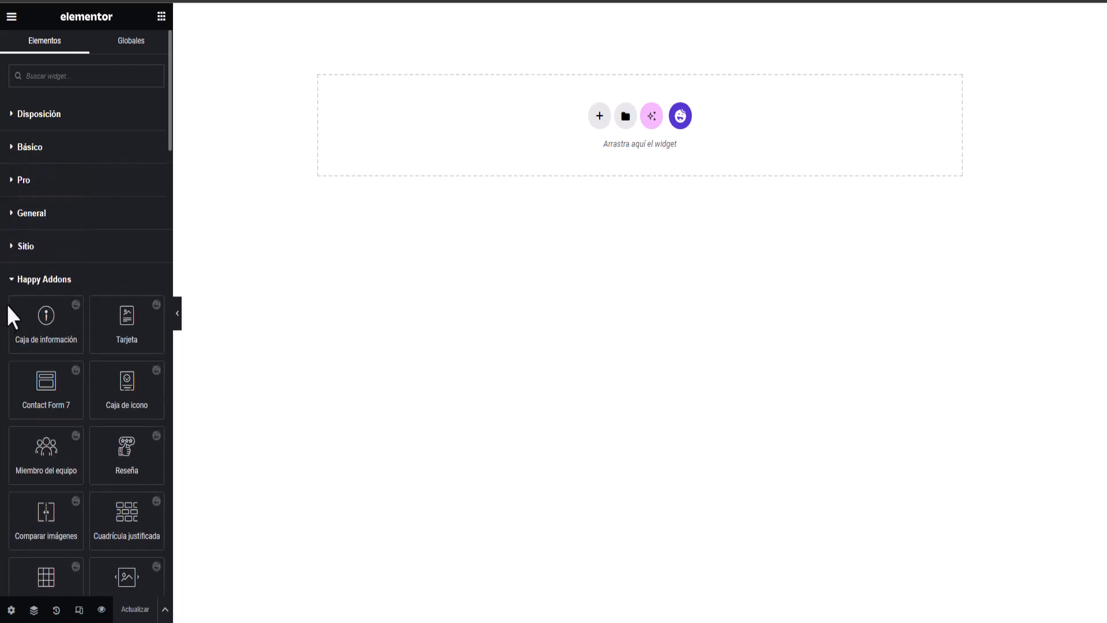
Examine all the widgets offered in the Happy Addons category of the Elementor editor.
{"action": "scroll", "coordinate": [95, 311], "scroll_direction": "down", "scroll_amount": 8}
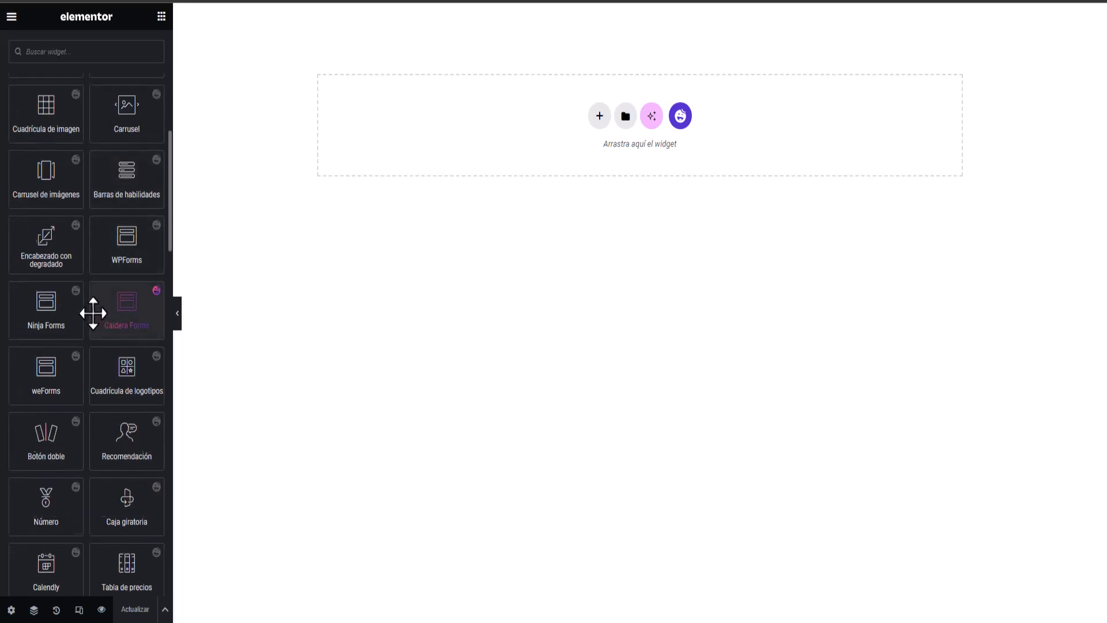
{"action": "scroll", "coordinate": [93, 313], "scroll_direction": "down", "scroll_amount": 3}
{"action": "scroll", "coordinate": [94, 311], "scroll_direction": "down", "scroll_amount": 7}
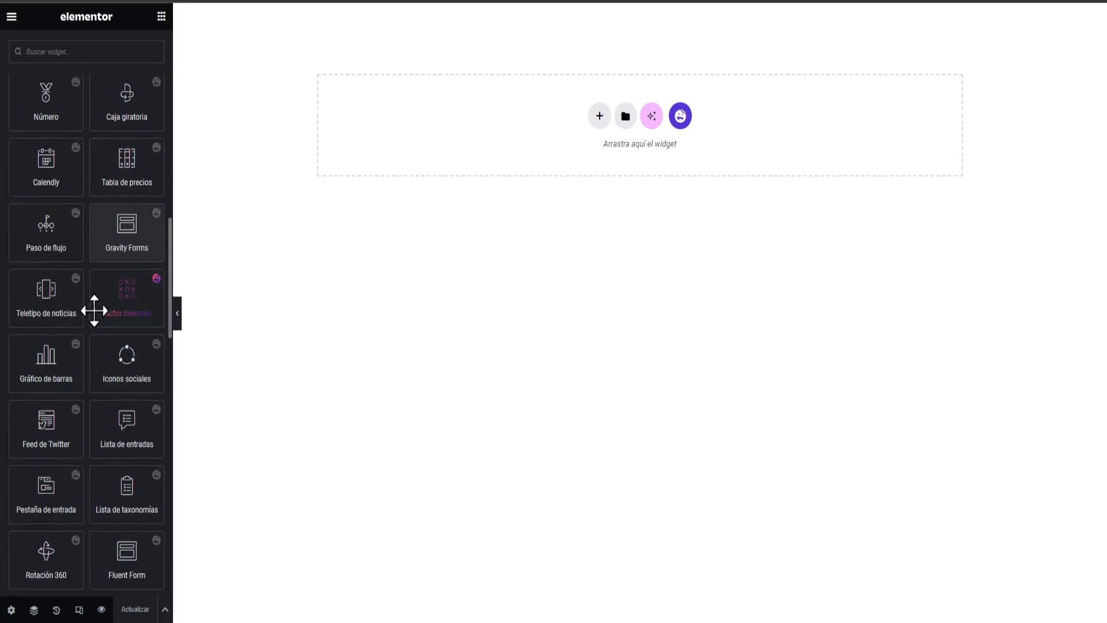
{"action": "scroll", "coordinate": [95, 310], "scroll_direction": "down", "scroll_amount": 7}
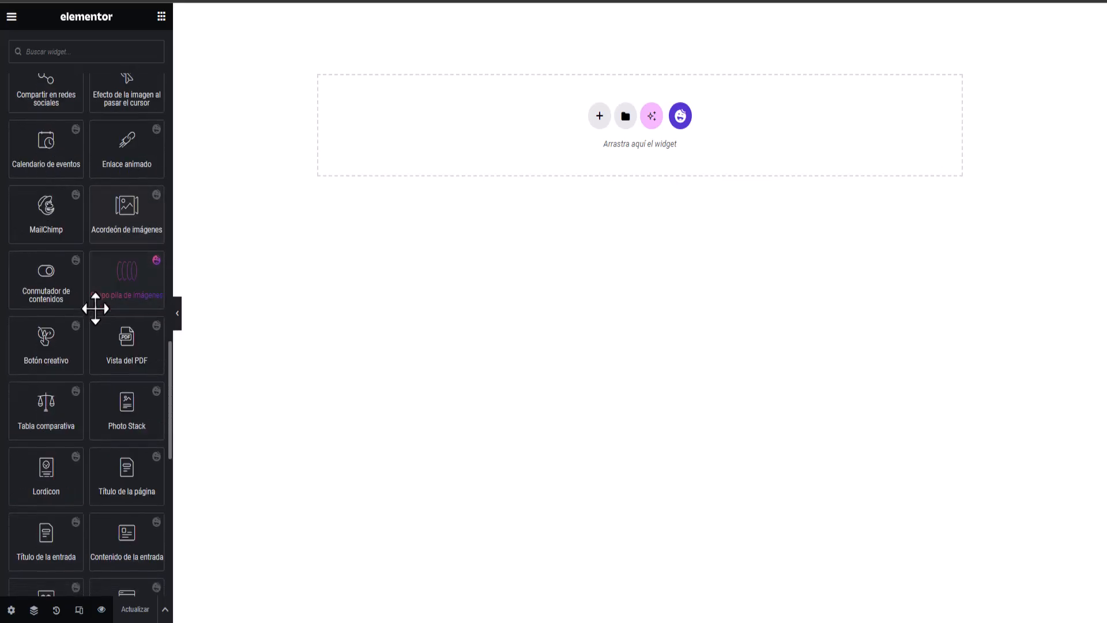
{"action": "scroll", "coordinate": [95, 309], "scroll_direction": "down", "scroll_amount": 8}
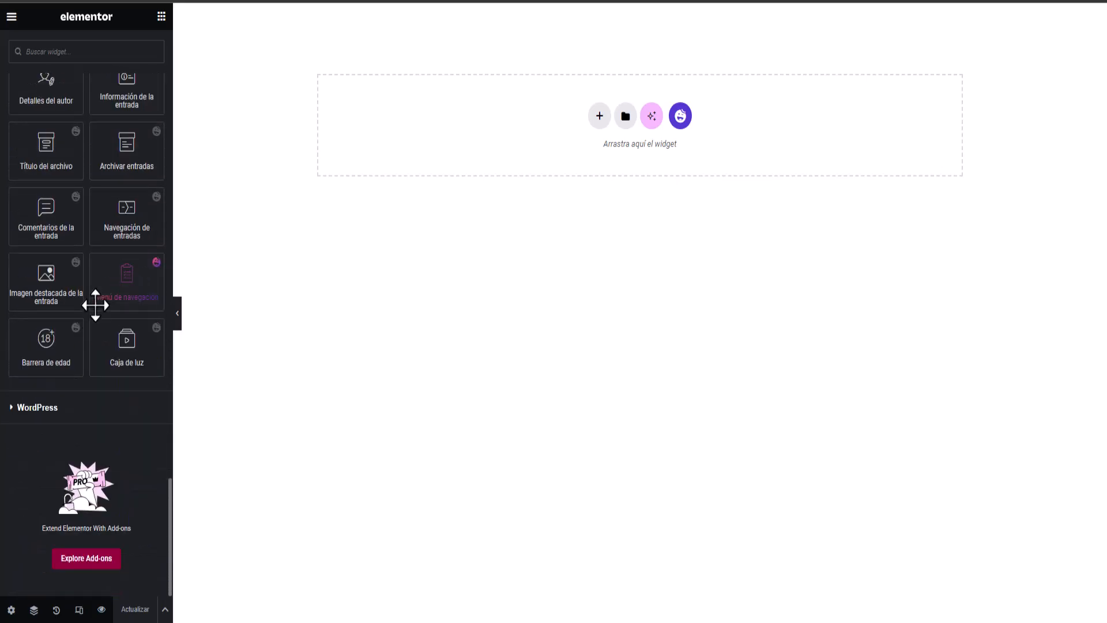
{"action": "scroll", "coordinate": [94, 304], "scroll_direction": "up", "scroll_amount": 20}
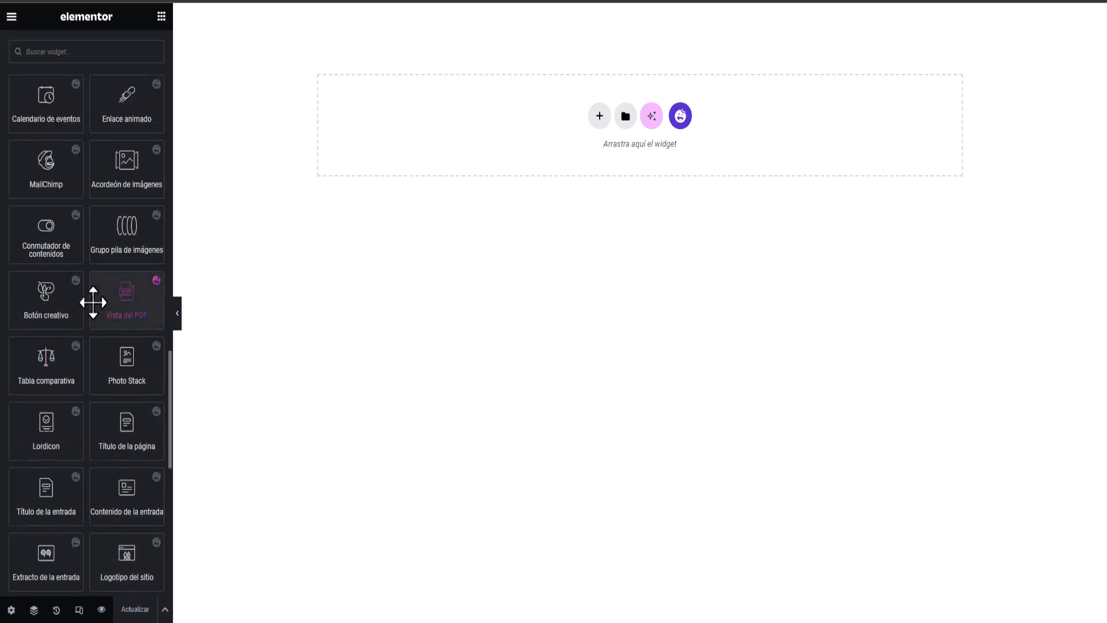
{"action": "scroll", "coordinate": [91, 301], "scroll_direction": "up", "scroll_amount": 10}
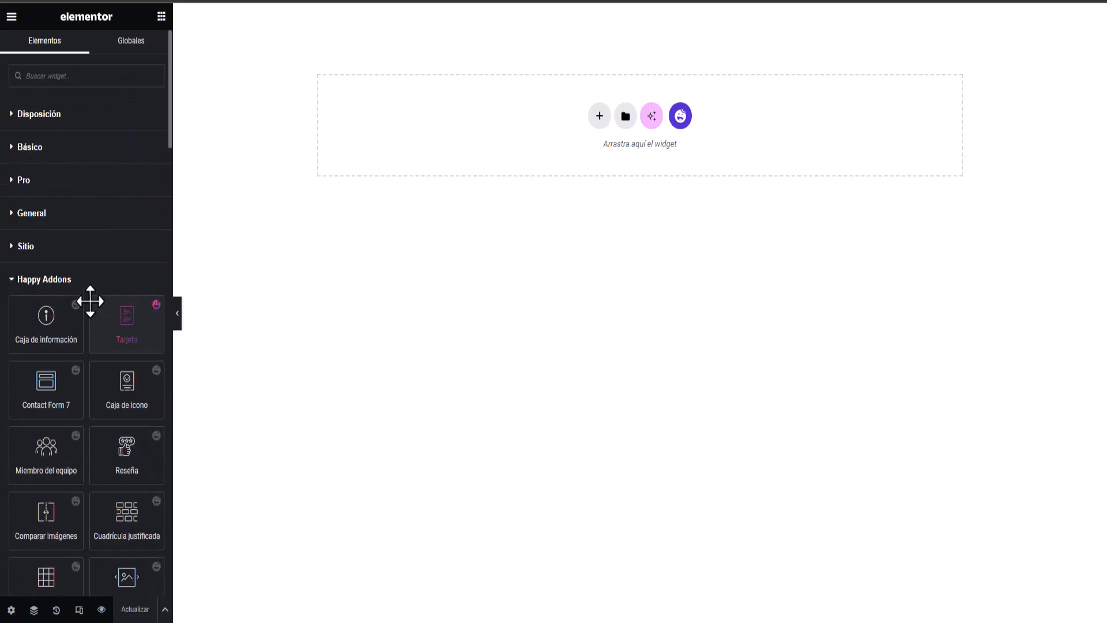
{"action": "scroll", "coordinate": [88, 300], "scroll_direction": "down", "scroll_amount": 12}
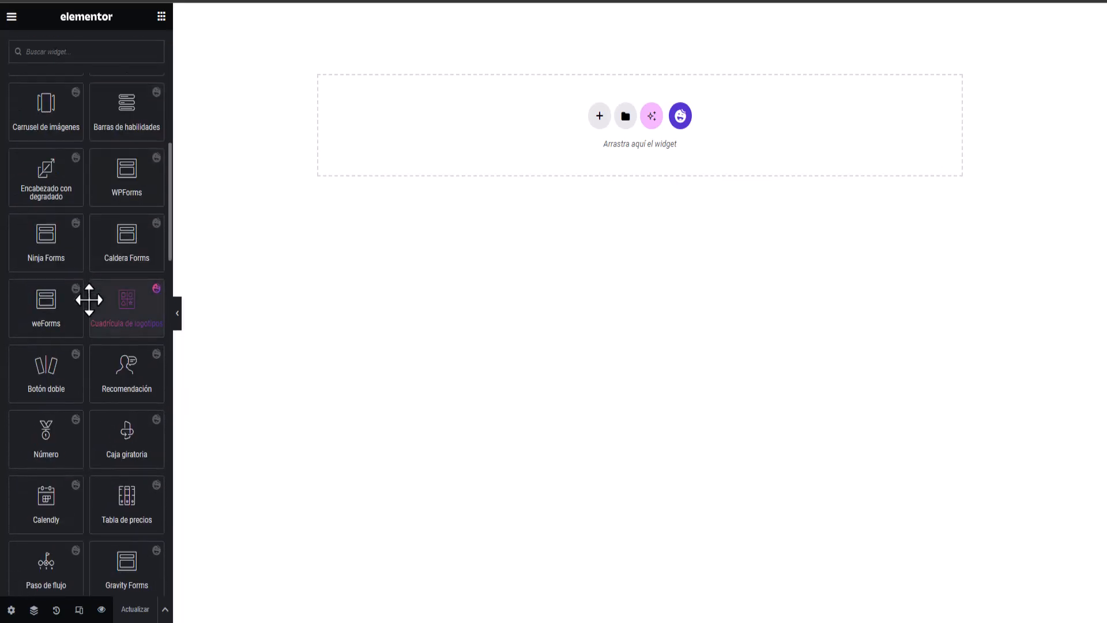
{"action": "scroll", "coordinate": [88, 300], "scroll_direction": "down", "scroll_amount": 20}
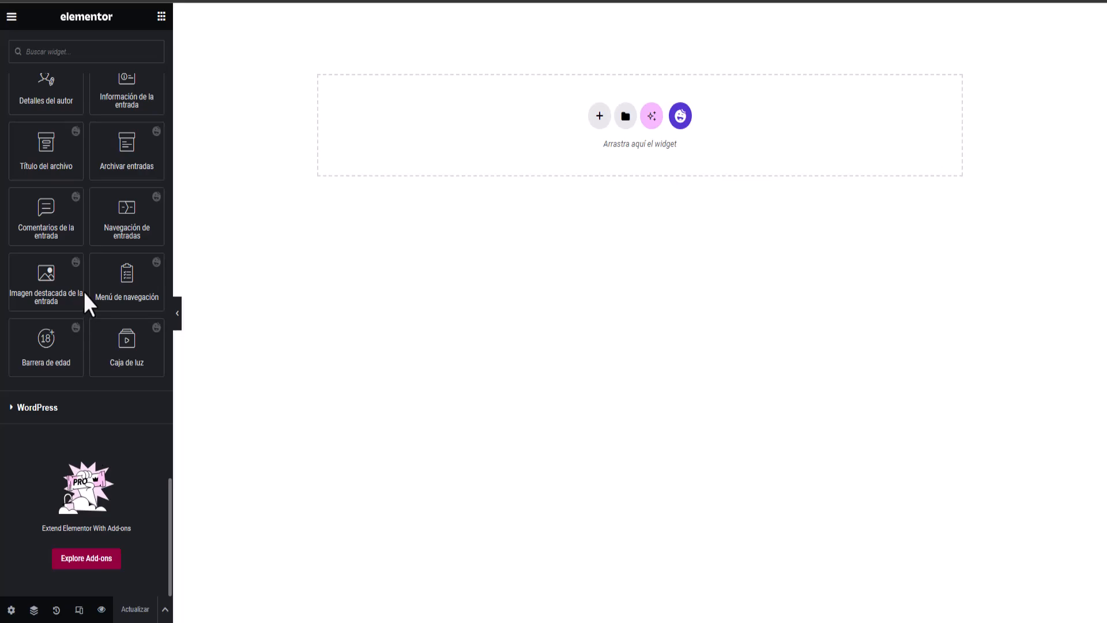
{"action": "scroll", "coordinate": [85, 292], "scroll_direction": "up", "scroll_amount": 15}
{"action": "scroll", "coordinate": [86, 286], "scroll_direction": "up", "scroll_amount": 12}
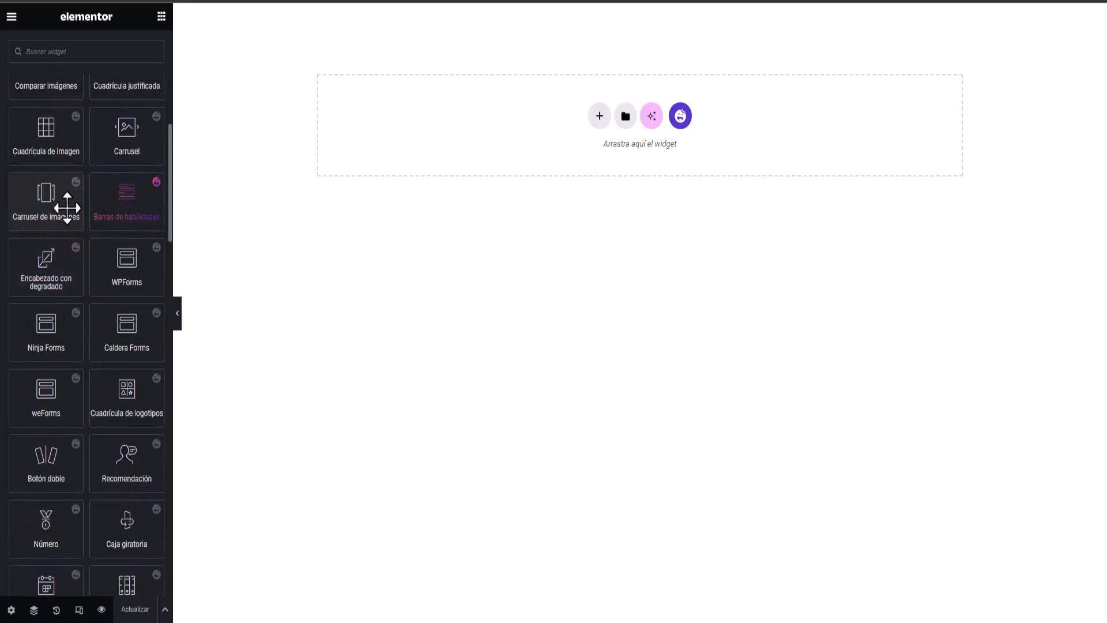
{"action": "scroll", "coordinate": [86, 231], "scroll_direction": "up", "scroll_amount": 7}
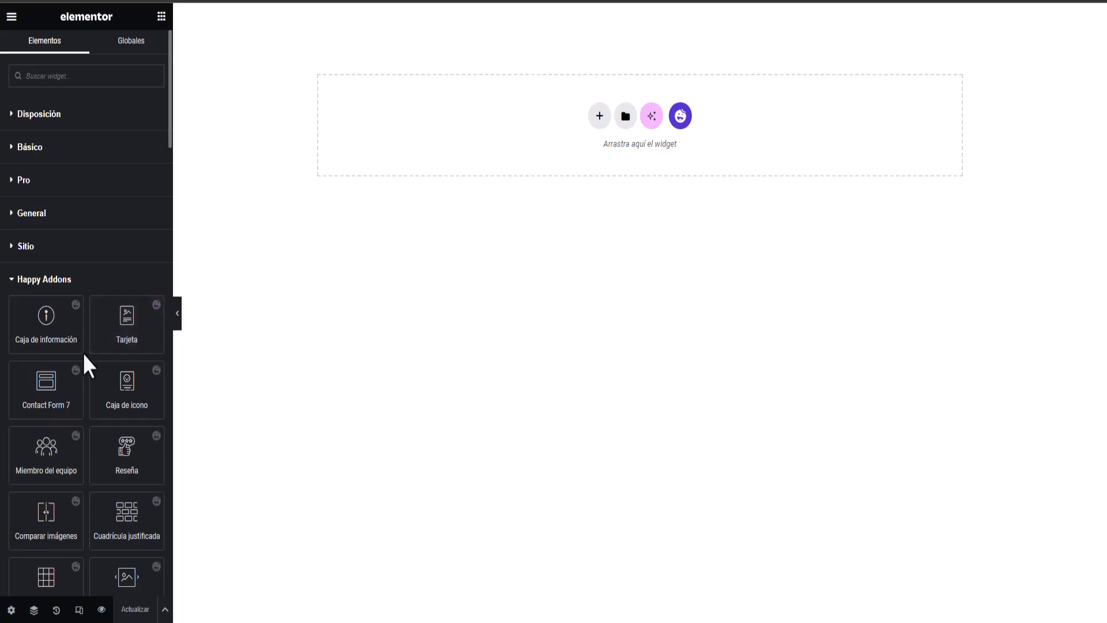
{"action": "scroll", "coordinate": [92, 380], "scroll_direction": "down", "scroll_amount": 5}
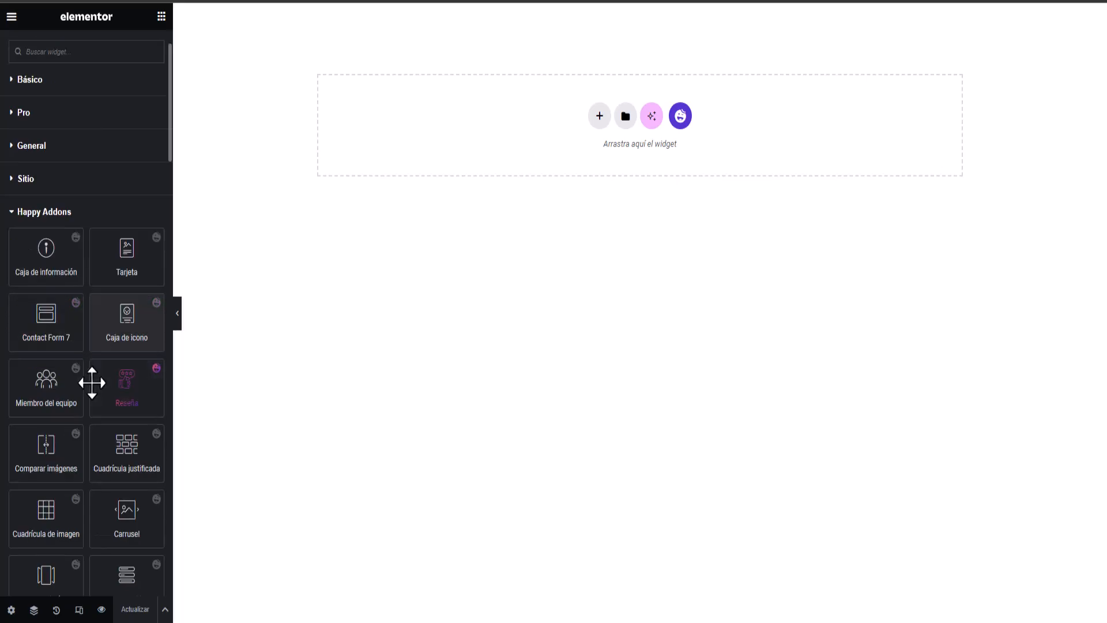
Review the Happy Addons widget list once more, from Caja de información through to Caja de luz.
{"action": "scroll", "coordinate": [85, 376], "scroll_direction": "down", "scroll_amount": 12}
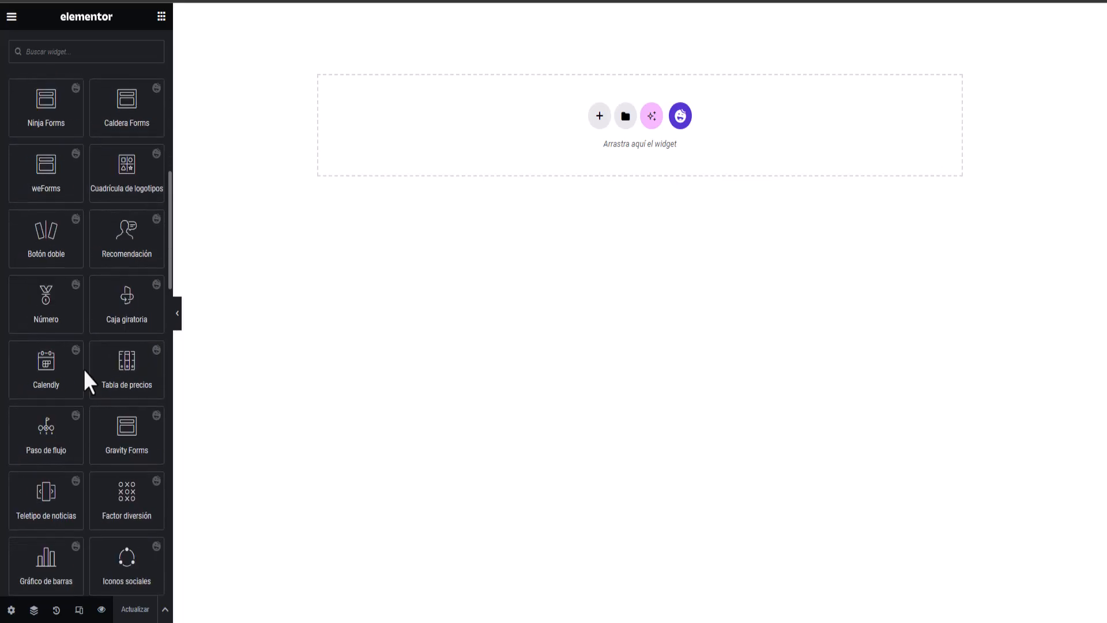
{"action": "scroll", "coordinate": [90, 370], "scroll_direction": "down", "scroll_amount": 12}
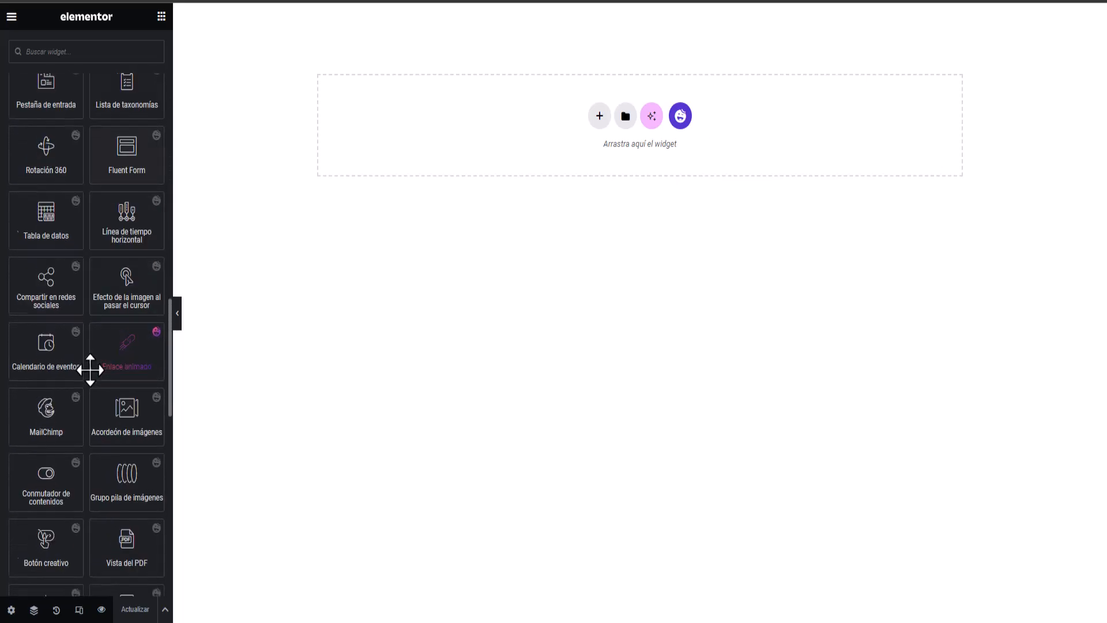
{"action": "scroll", "coordinate": [90, 368], "scroll_direction": "down", "scroll_amount": 4}
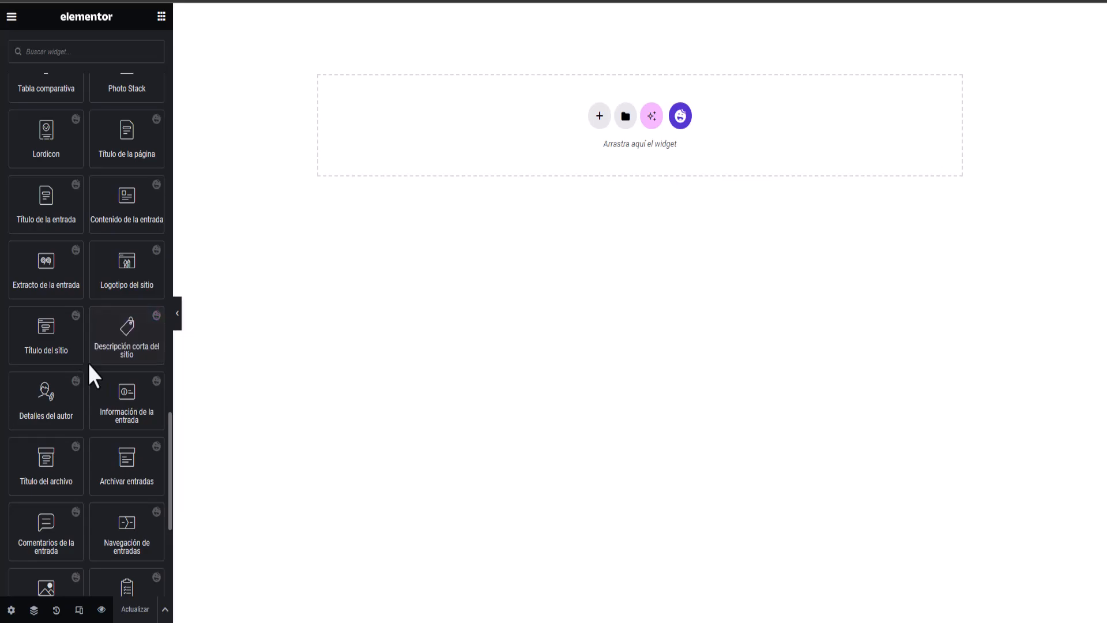
{"action": "scroll", "coordinate": [70, 380], "scroll_direction": "down", "scroll_amount": 6}
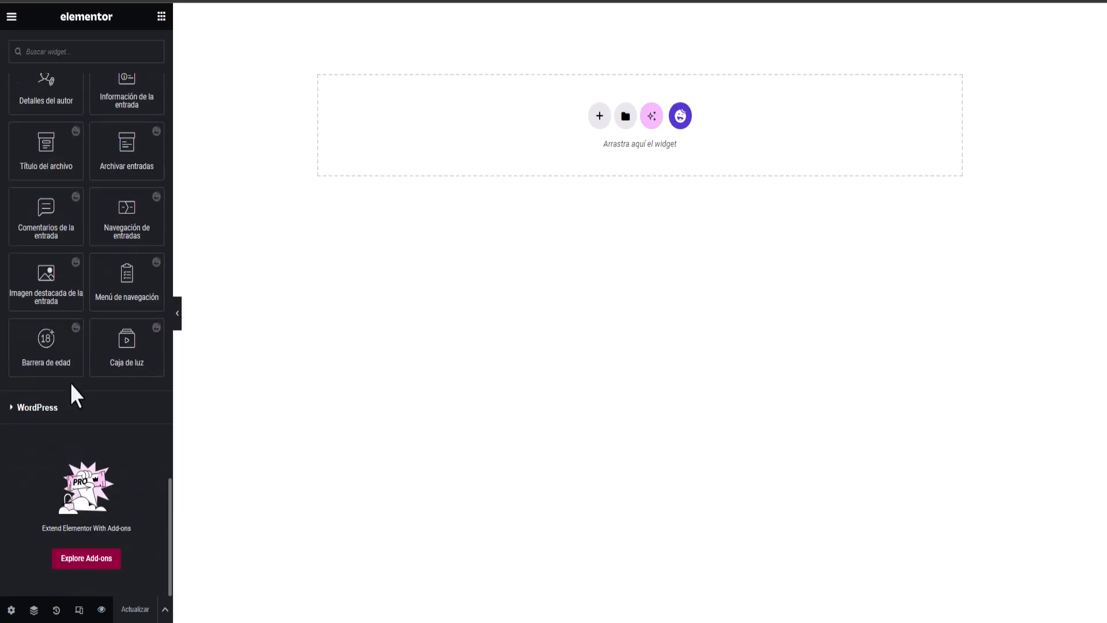
{"action": "scroll", "coordinate": [81, 378], "scroll_direction": "up", "scroll_amount": 15}
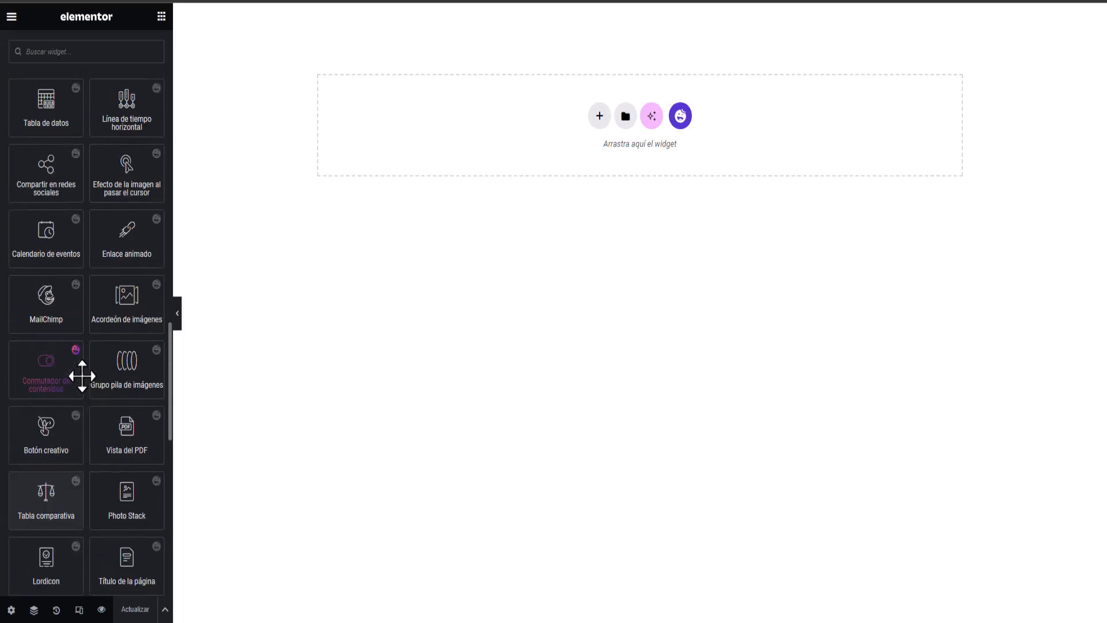
{"action": "scroll", "coordinate": [82, 376], "scroll_direction": "up", "scroll_amount": 10}
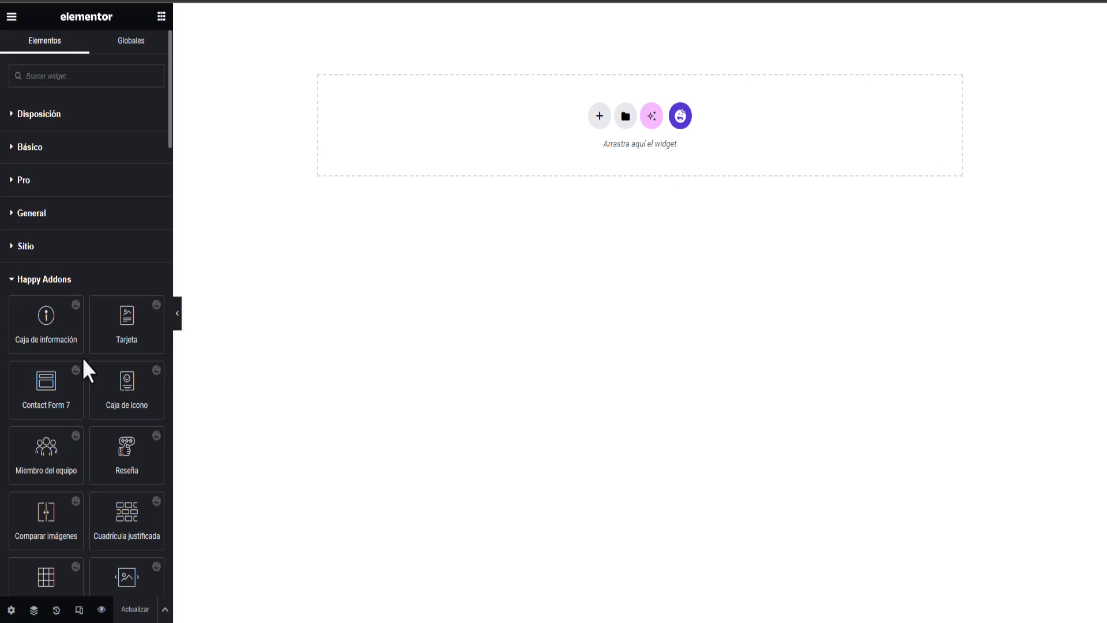
{"action": "scroll", "coordinate": [84, 358], "scroll_direction": "down", "scroll_amount": 15}
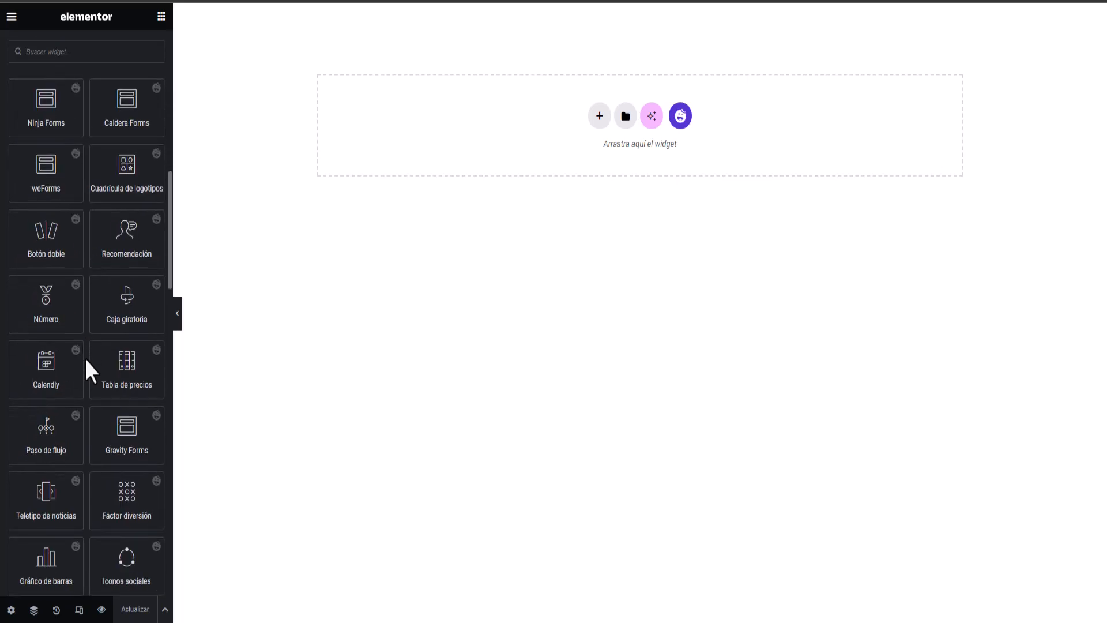
{"action": "scroll", "coordinate": [85, 358], "scroll_direction": "down", "scroll_amount": 5}
{"action": "scroll", "coordinate": [85, 358], "scroll_direction": "down", "scroll_amount": 8}
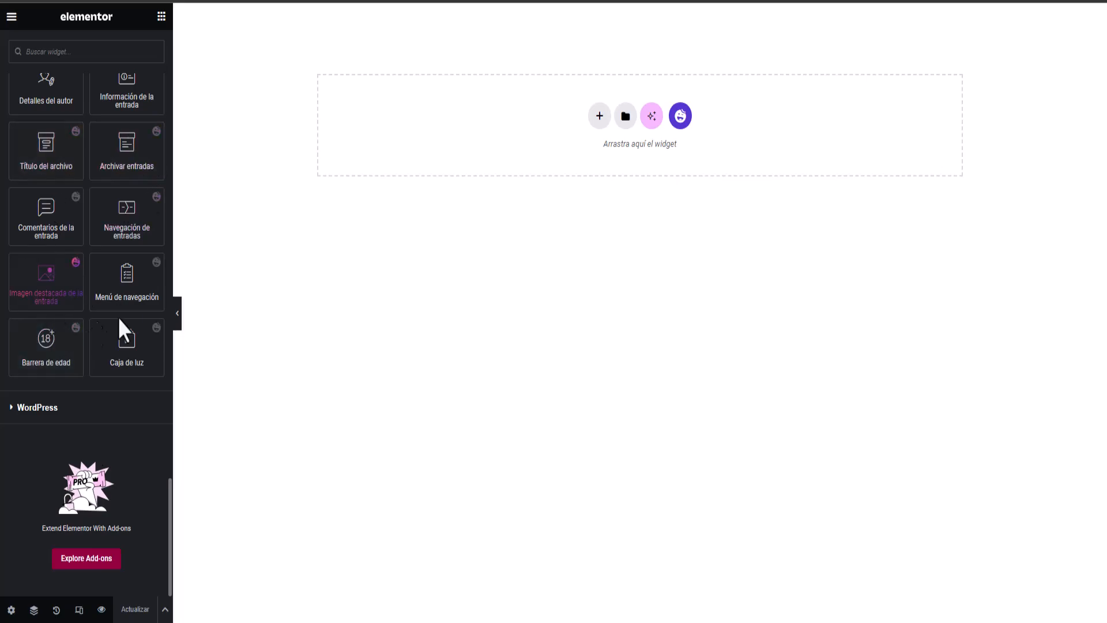
Insert the "Think about why people choose us for the best services in this domain!" block from the HappyAddons template library.
{"action": "left_click", "coordinate": [680, 115]}
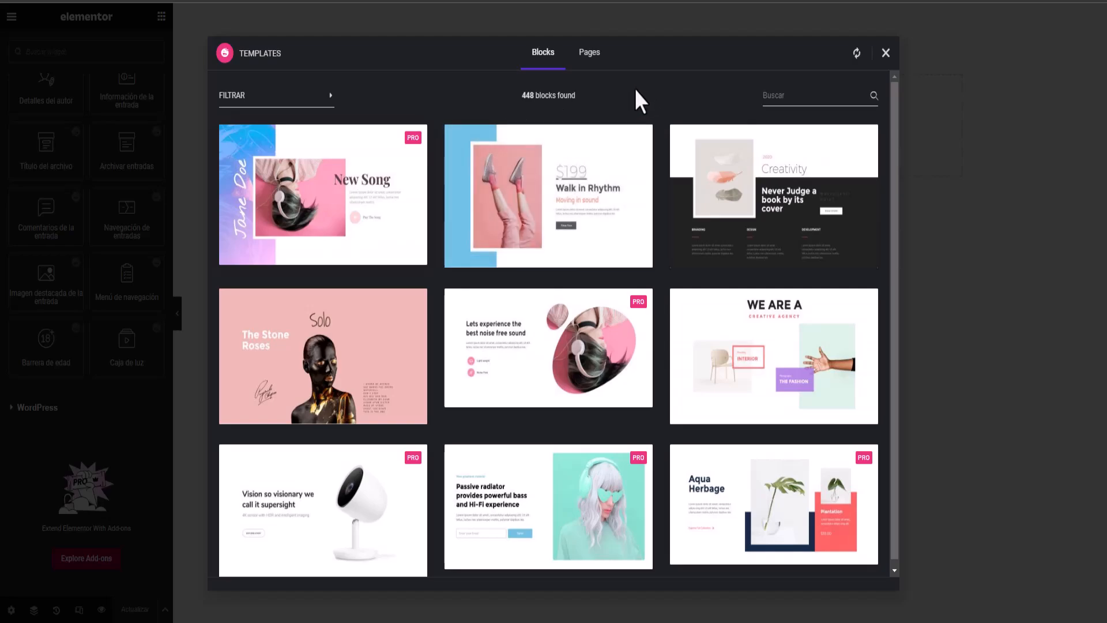
{"action": "scroll", "coordinate": [663, 231], "scroll_direction": "down", "scroll_amount": 3}
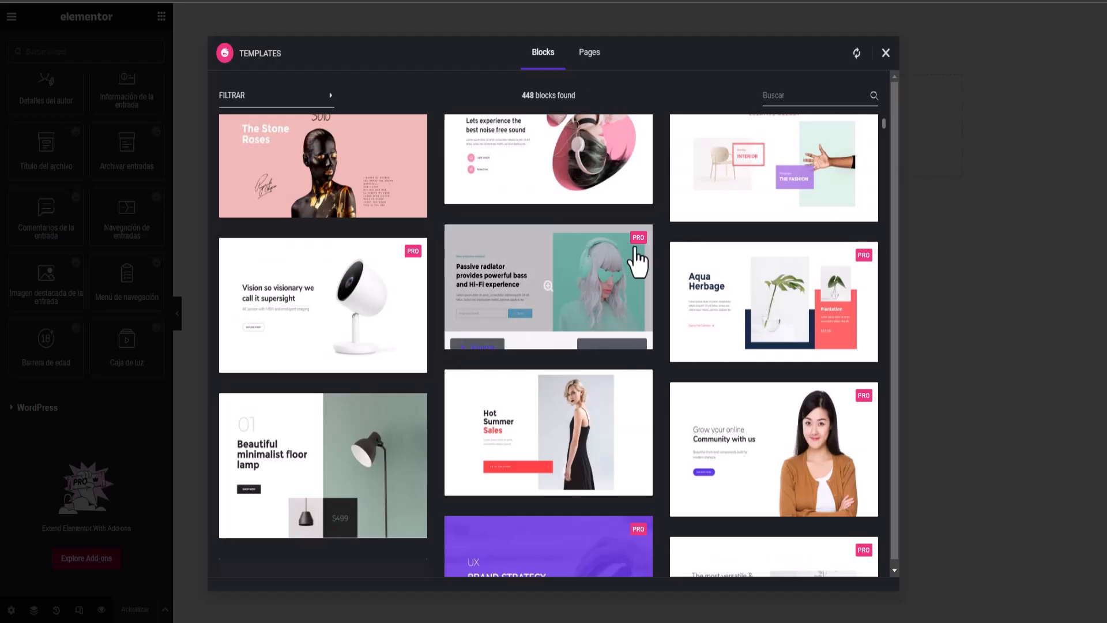
{"action": "scroll", "coordinate": [667, 354], "scroll_direction": "down", "scroll_amount": 3}
{"action": "scroll", "coordinate": [668, 354], "scroll_direction": "down", "scroll_amount": 15}
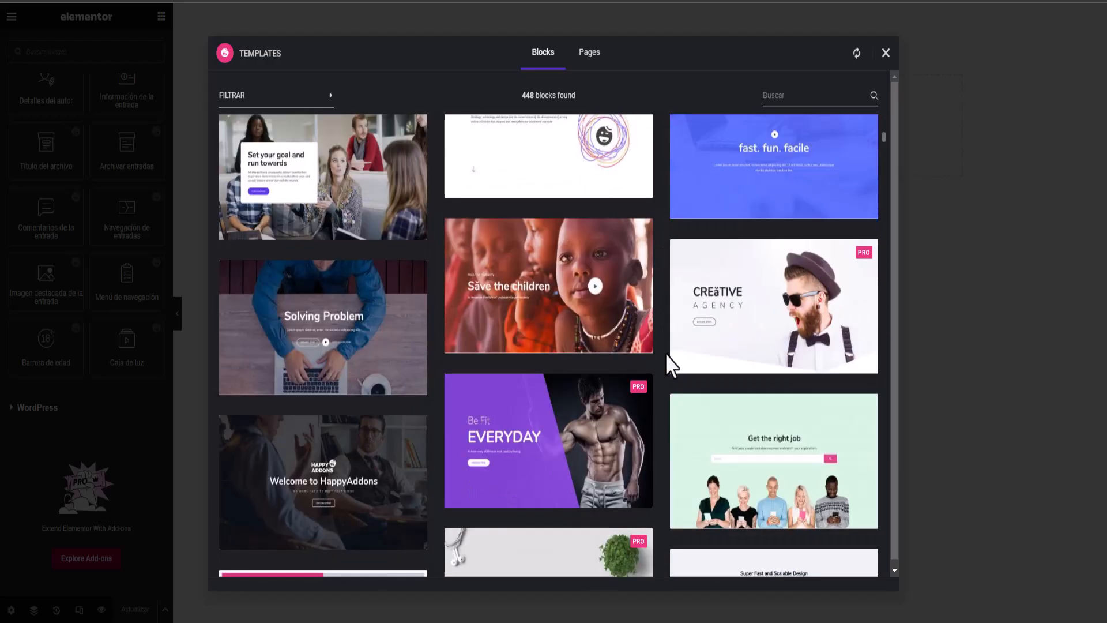
{"action": "scroll", "coordinate": [666, 354], "scroll_direction": "down", "scroll_amount": 15}
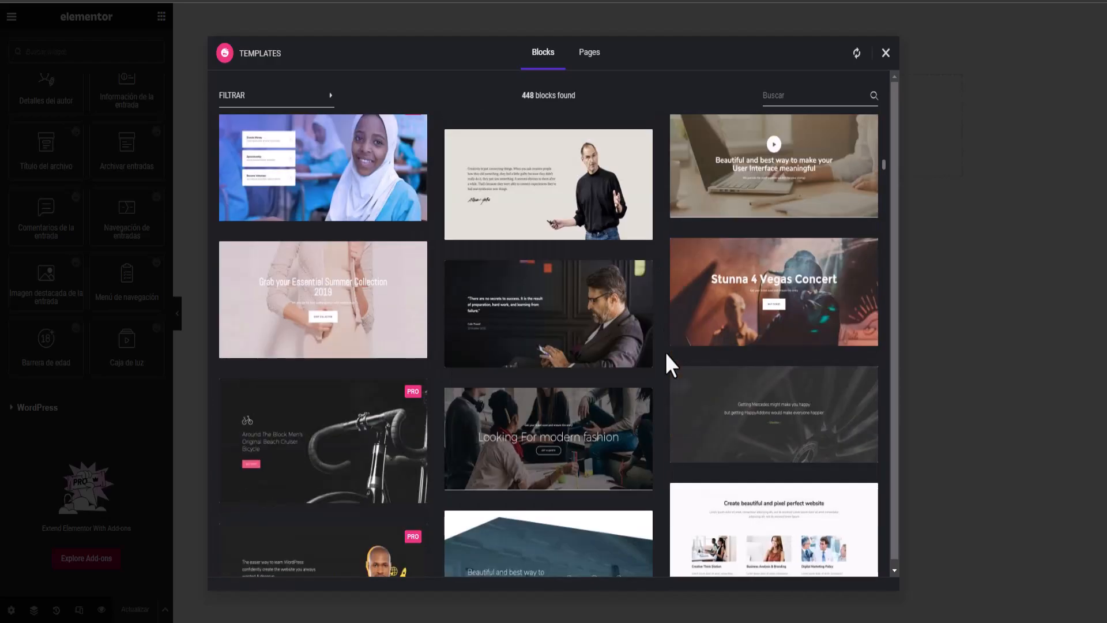
{"action": "scroll", "coordinate": [670, 366], "scroll_direction": "down", "scroll_amount": 12}
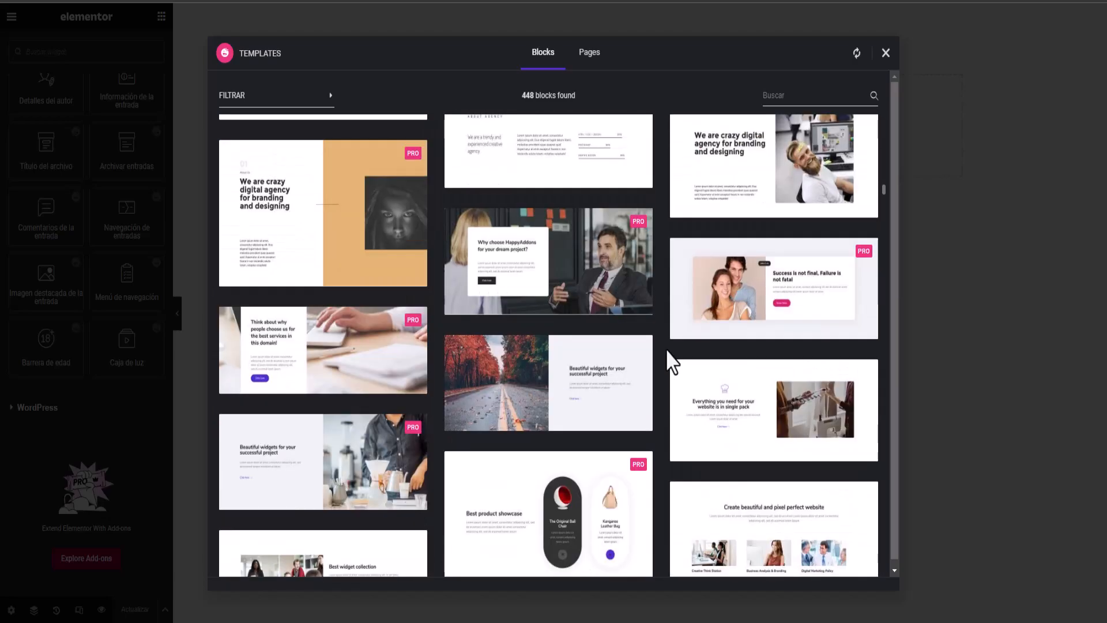
{"action": "mouse_move", "coordinate": [493, 295]}
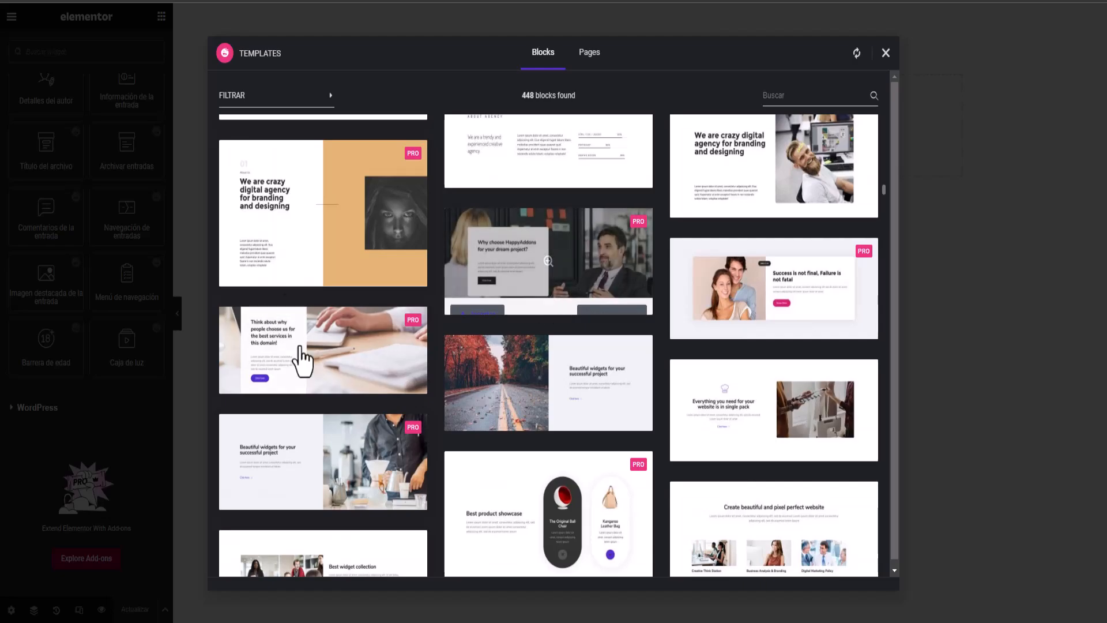
{"action": "mouse_move", "coordinate": [227, 386]}
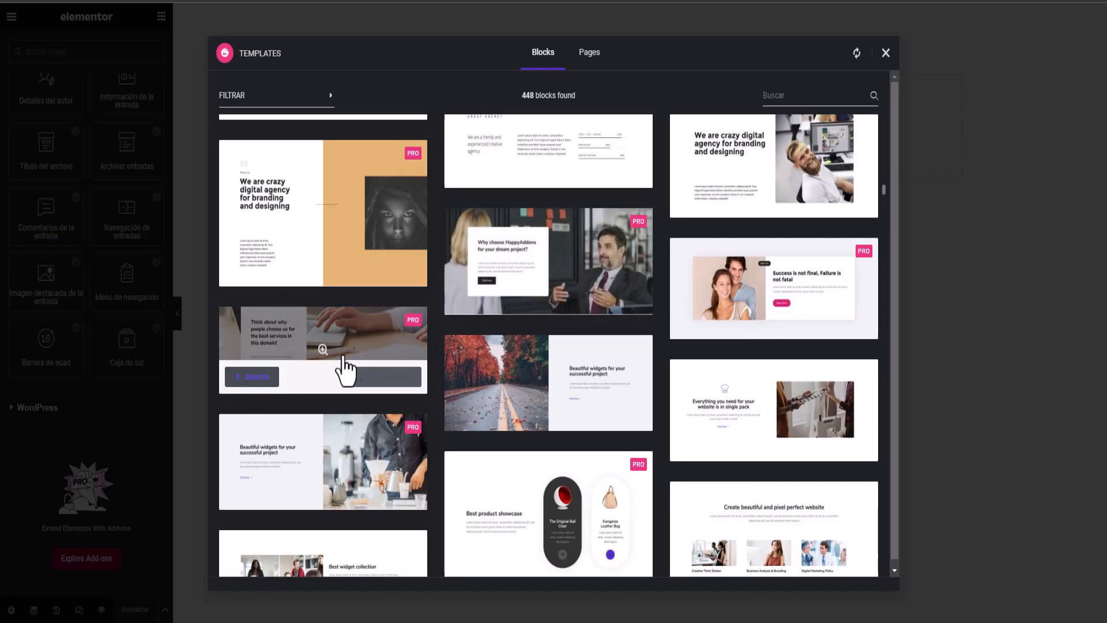
{"action": "left_click", "coordinate": [255, 381]}
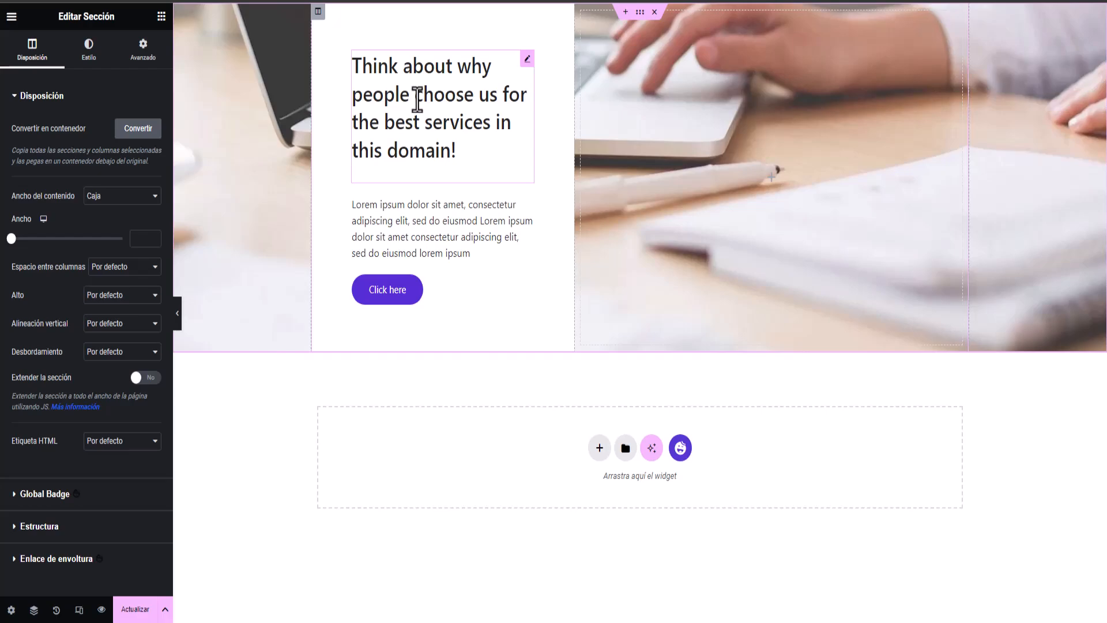
Slightly enlarge the typography size of the "Think about why people choose us" heading.
{"action": "left_click", "coordinate": [417, 99]}
{"action": "left_click", "coordinate": [82, 58]}
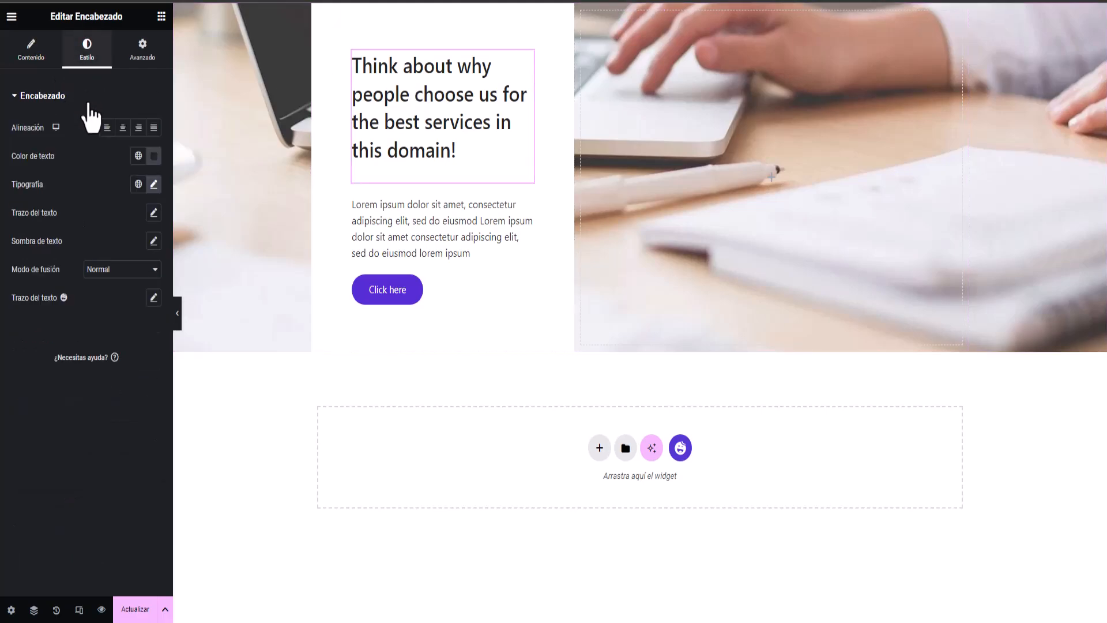
{"action": "left_click", "coordinate": [154, 184]}
{"action": "left_click_drag", "start_coordinate": [23, 296], "coordinate": [36, 290]}
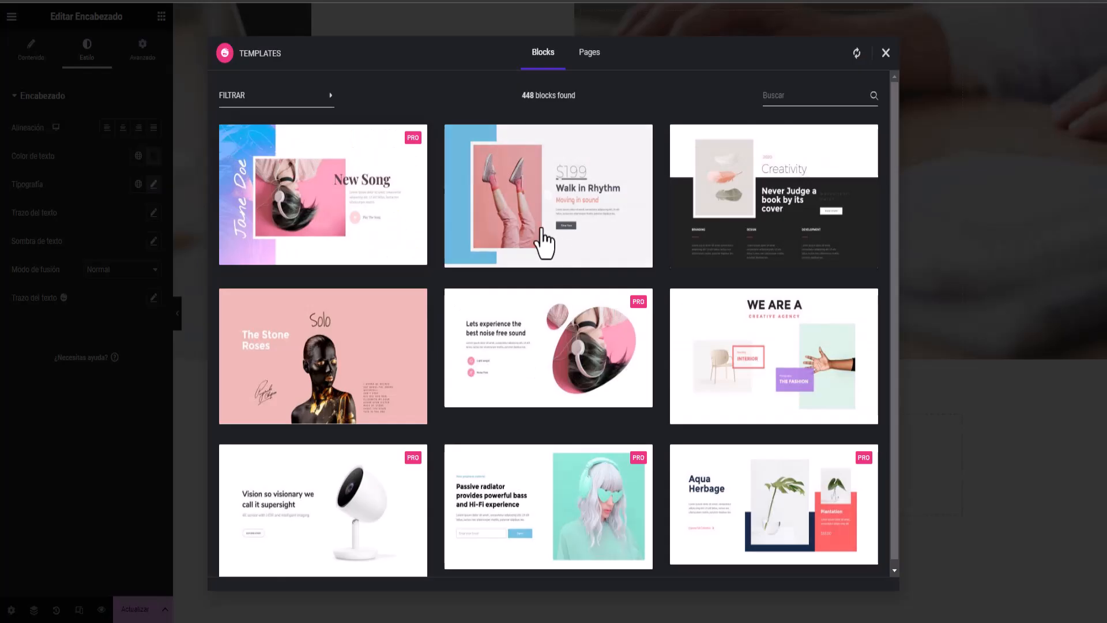
Filter the HappyAddons template blocks by Banner and by Service, and look through the matching designs.
{"action": "left_click", "coordinate": [300, 100]}
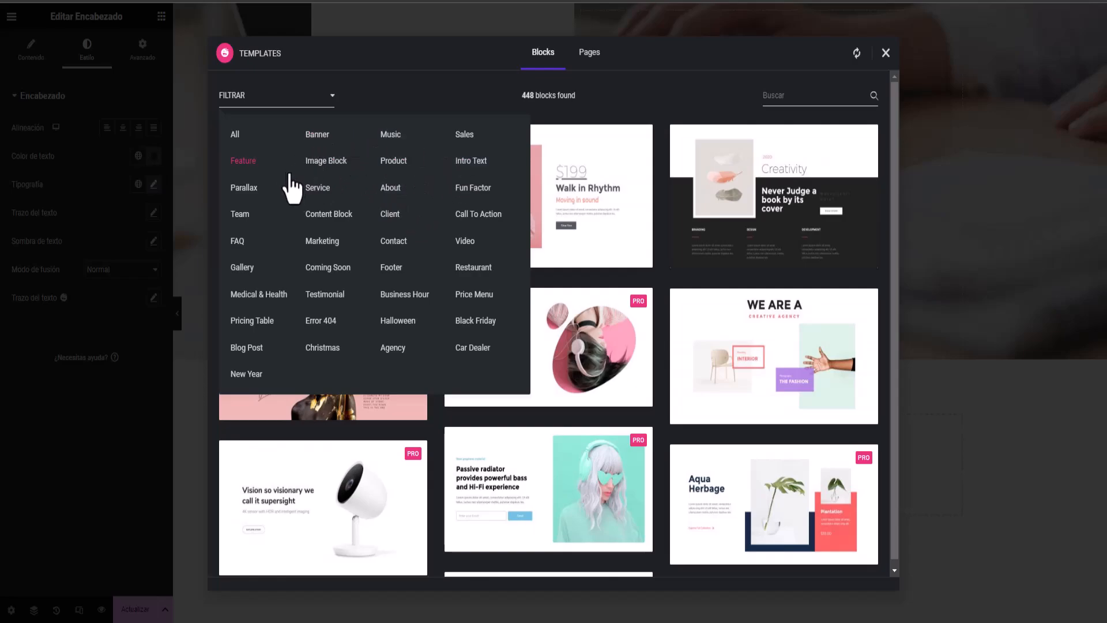
{"action": "left_click", "coordinate": [315, 141]}
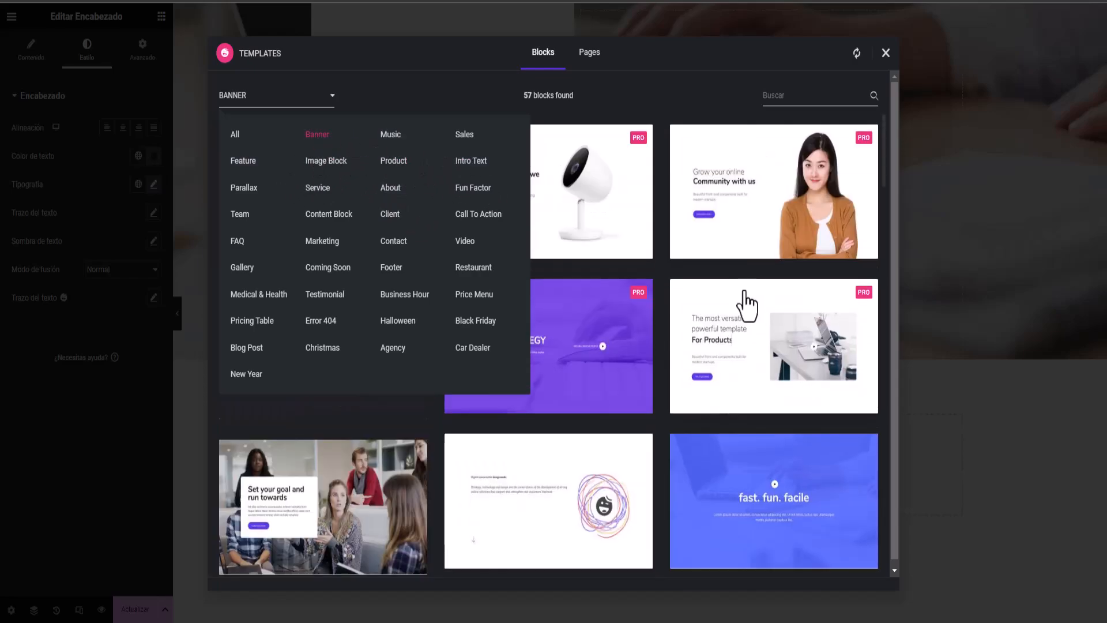
{"action": "mouse_move", "coordinate": [294, 98]}
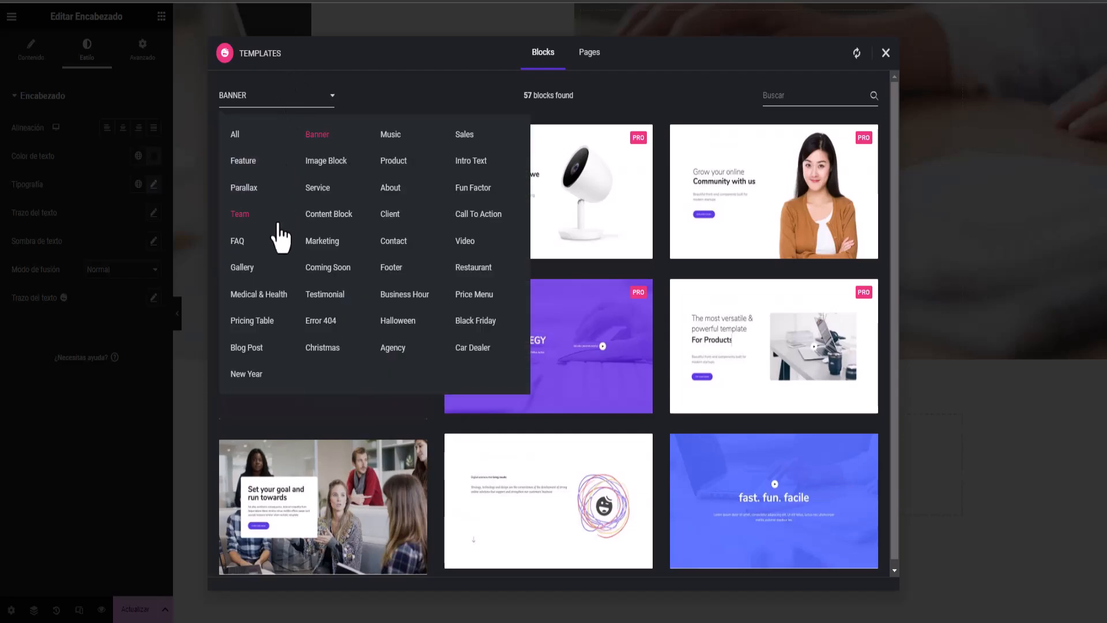
{"action": "mouse_move", "coordinate": [253, 99]}
{"action": "left_click", "coordinate": [316, 189]}
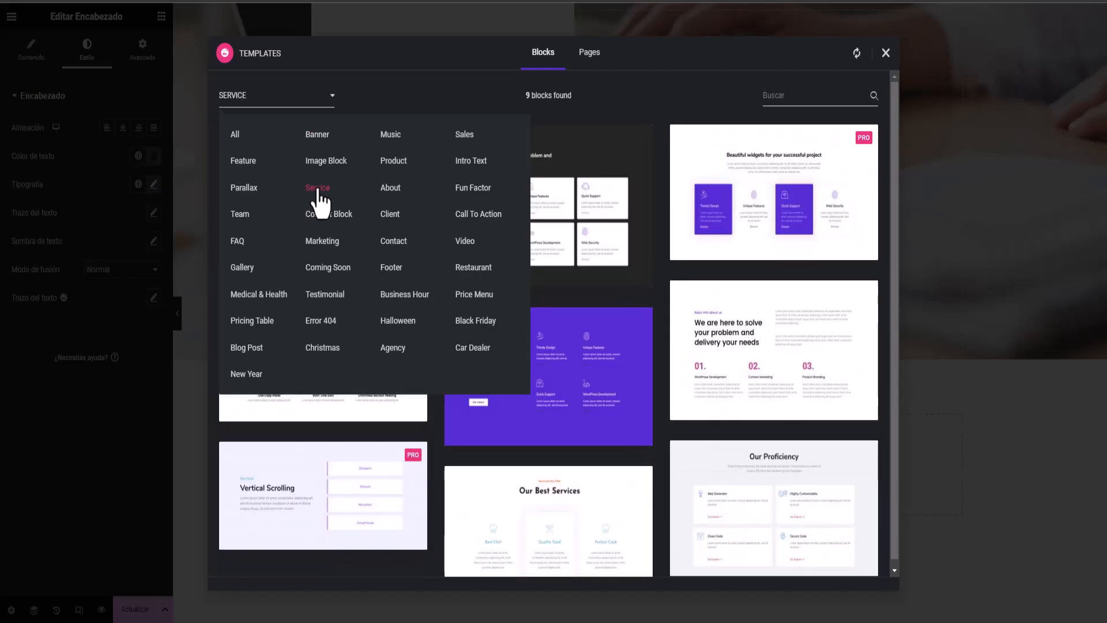
{"action": "scroll", "coordinate": [656, 230], "scroll_direction": "down", "scroll_amount": 2}
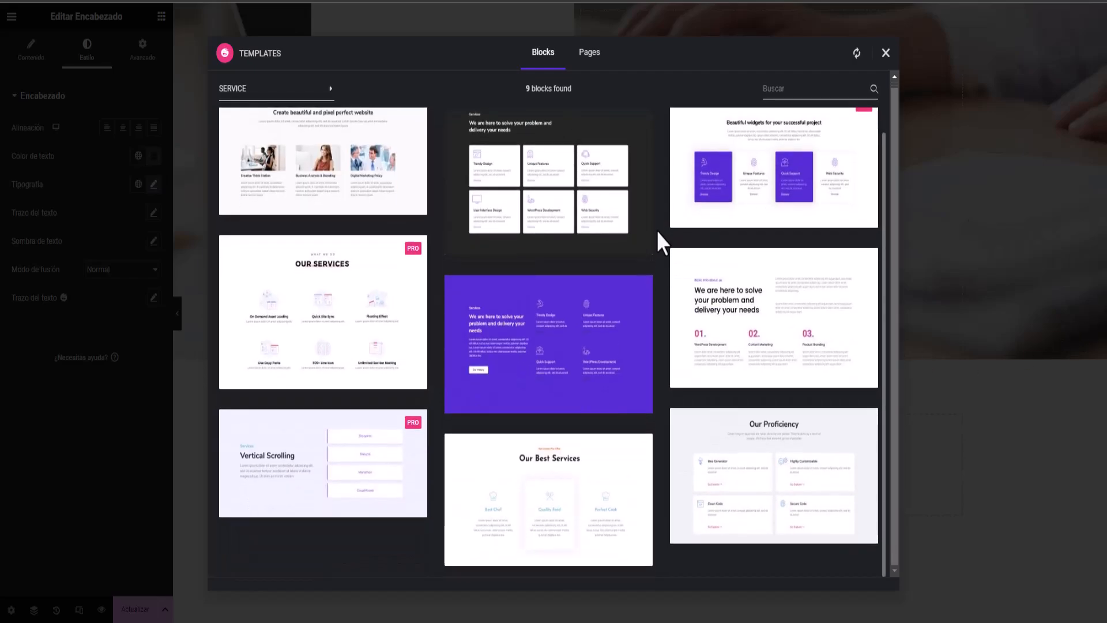
{"action": "scroll", "coordinate": [686, 296], "scroll_direction": "up", "scroll_amount": 2}
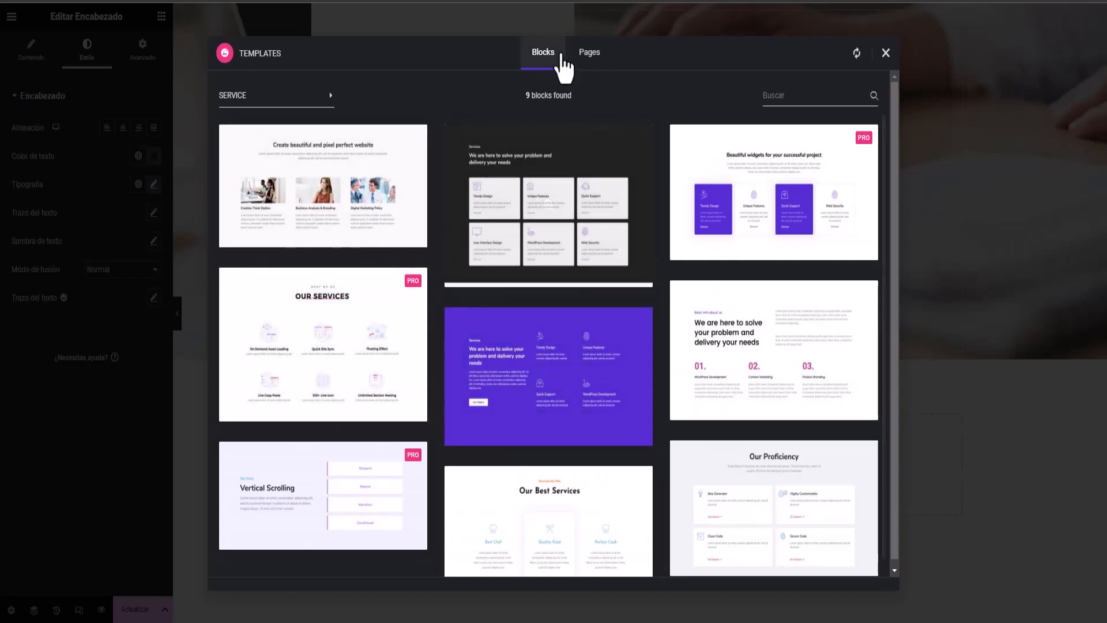
Insert the non-PRO "welcome to Happy Design Studio" page template from the HappyAddons library's full-page designs.
{"action": "left_click", "coordinate": [593, 64]}
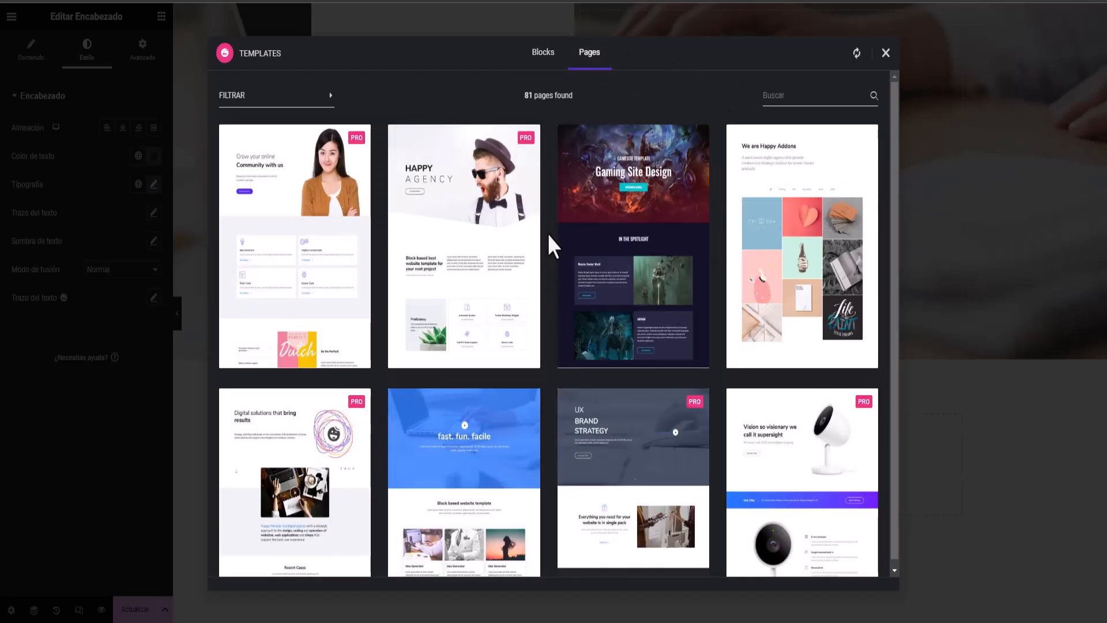
{"action": "scroll", "coordinate": [548, 234], "scroll_direction": "down", "scroll_amount": 5}
{"action": "scroll", "coordinate": [548, 233], "scroll_direction": "down", "scroll_amount": 10}
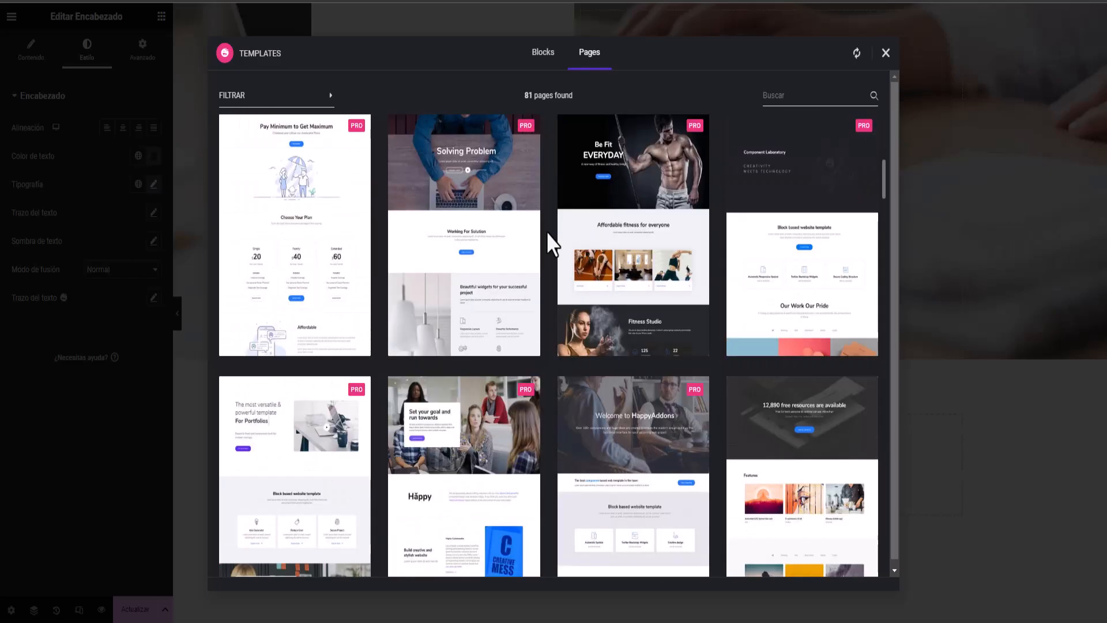
{"action": "scroll", "coordinate": [548, 242], "scroll_direction": "down", "scroll_amount": 5}
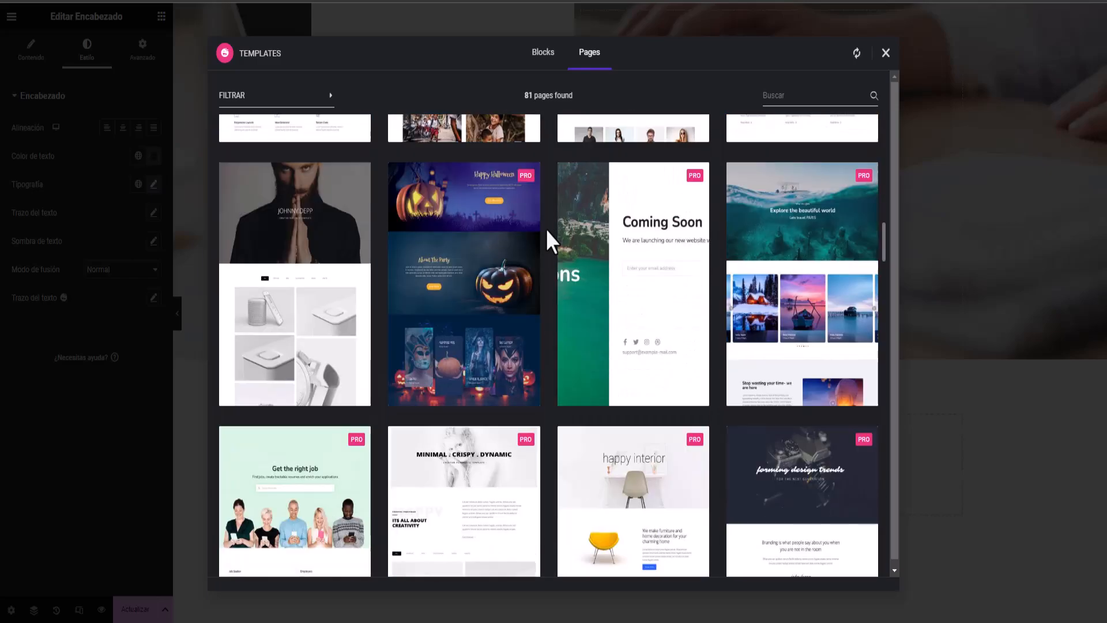
{"action": "scroll", "coordinate": [545, 227], "scroll_direction": "down", "scroll_amount": 12}
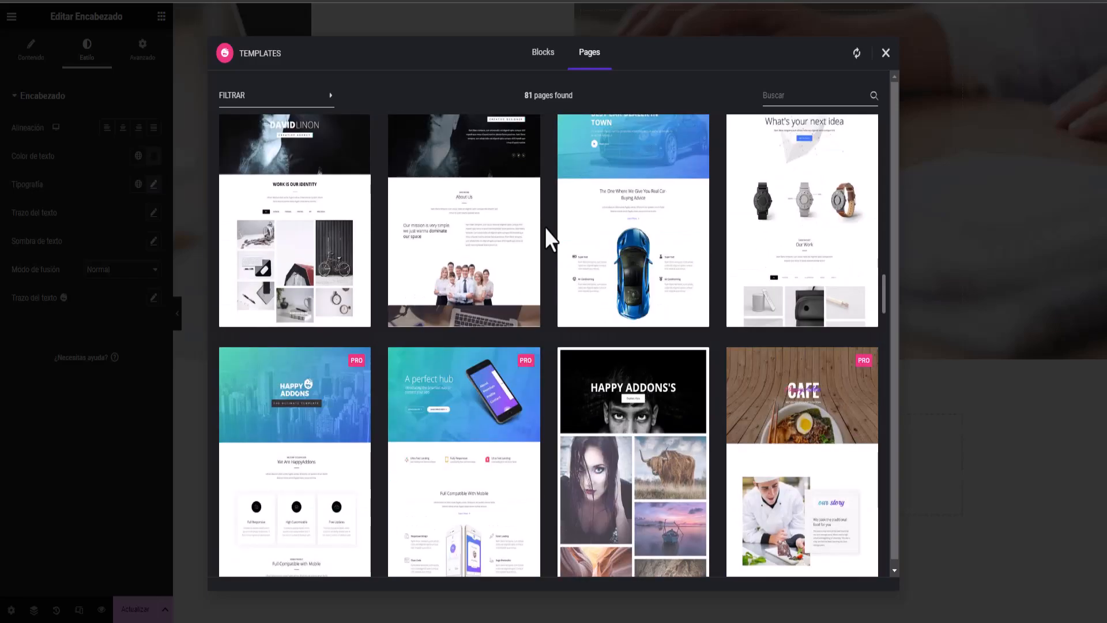
{"action": "scroll", "coordinate": [545, 227], "scroll_direction": "down", "scroll_amount": 8}
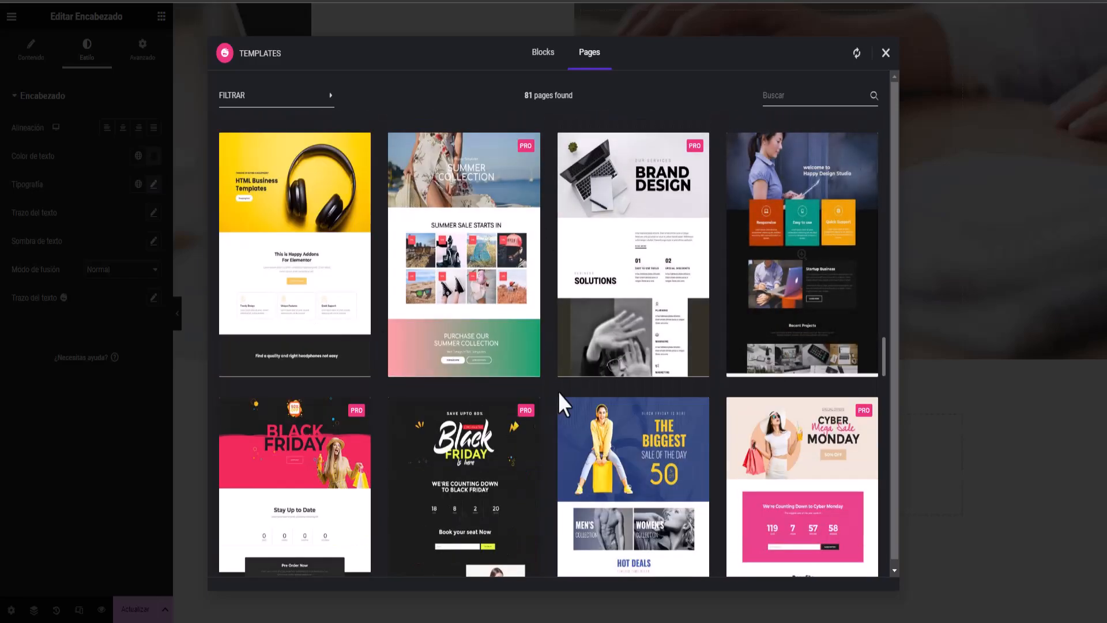
{"action": "mouse_move", "coordinate": [843, 267]}
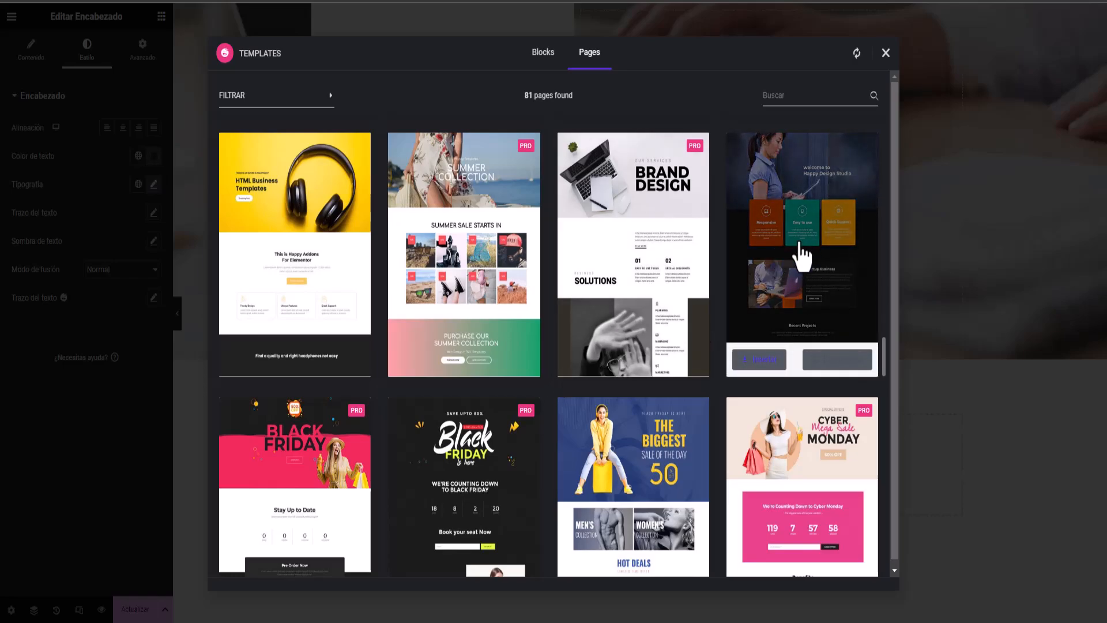
{"action": "mouse_move", "coordinate": [626, 302]}
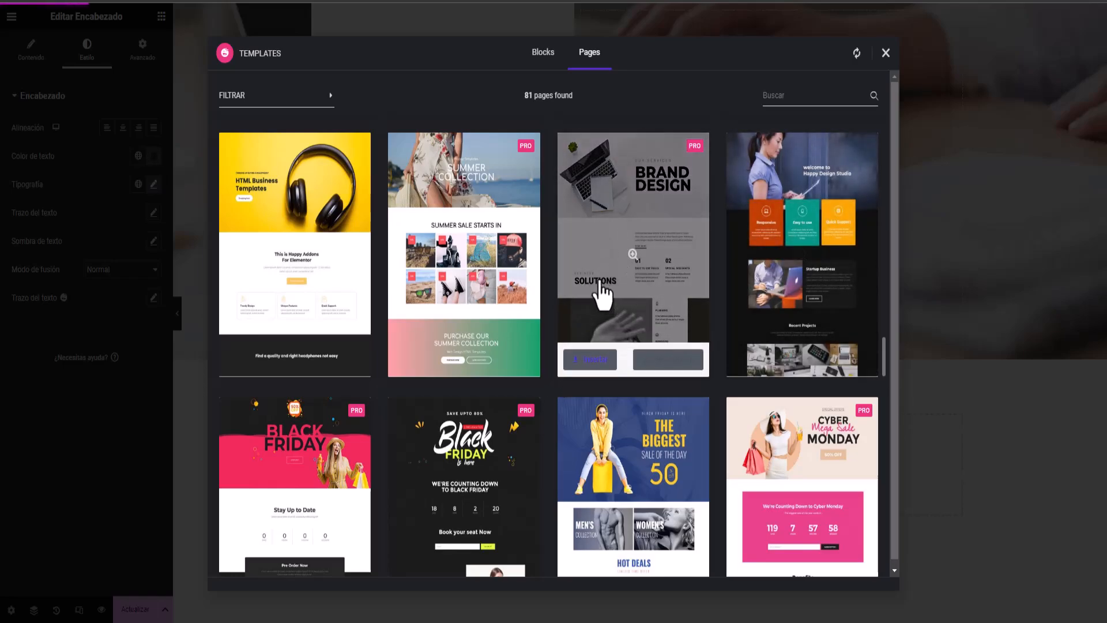
{"action": "mouse_move", "coordinate": [771, 341]}
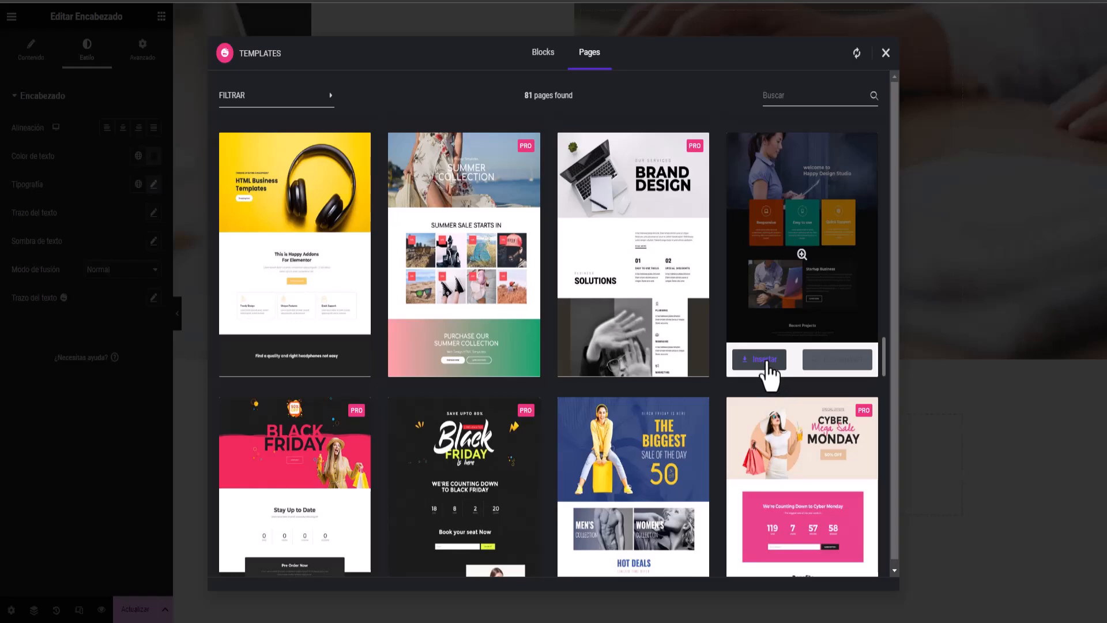
{"action": "left_click", "coordinate": [766, 360]}
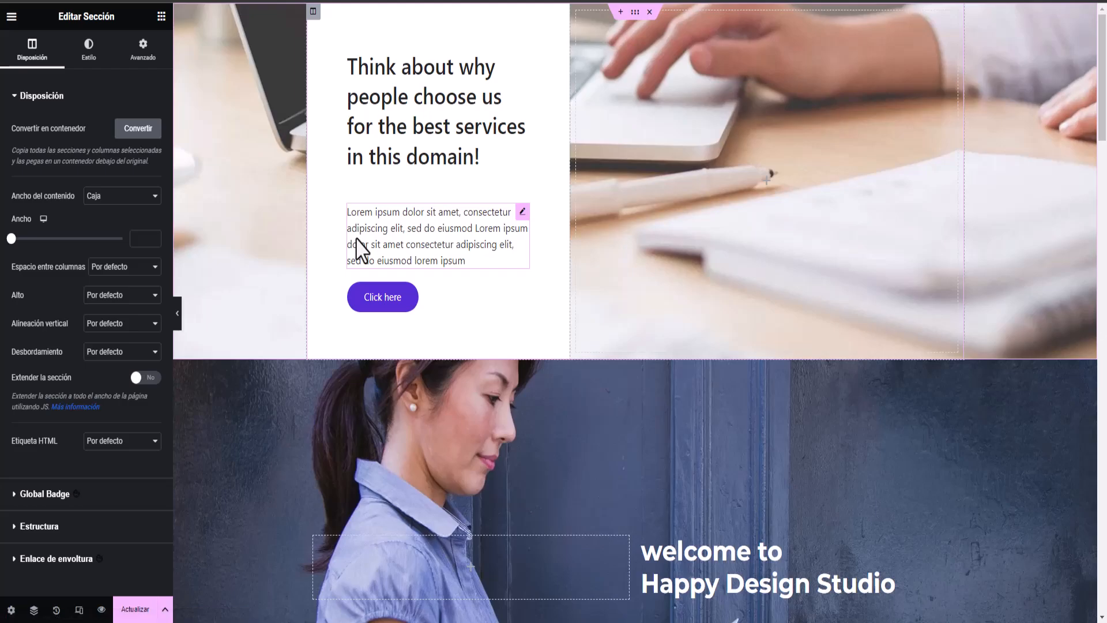
Delete the "Think about why people choose us" section above the Happy Design Studio template.
{"action": "scroll", "coordinate": [633, 272], "scroll_direction": "down", "scroll_amount": 5}
{"action": "scroll", "coordinate": [632, 271], "scroll_direction": "up", "scroll_amount": 5}
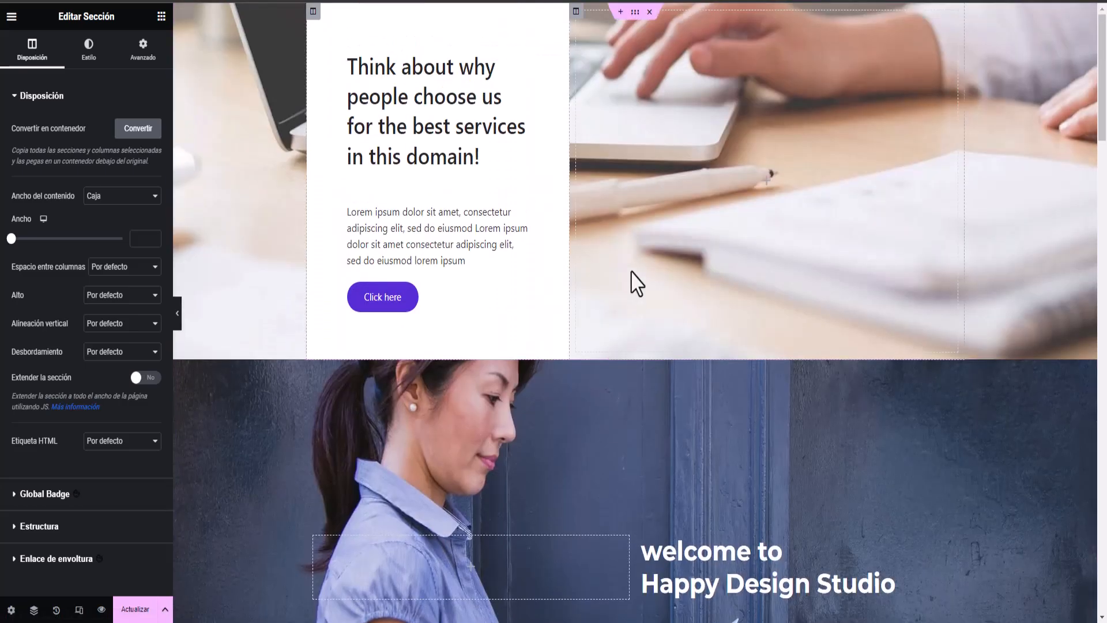
{"action": "mouse_move", "coordinate": [649, 32]}
{"action": "scroll", "coordinate": [649, 32], "scroll_direction": "down", "scroll_amount": 5}
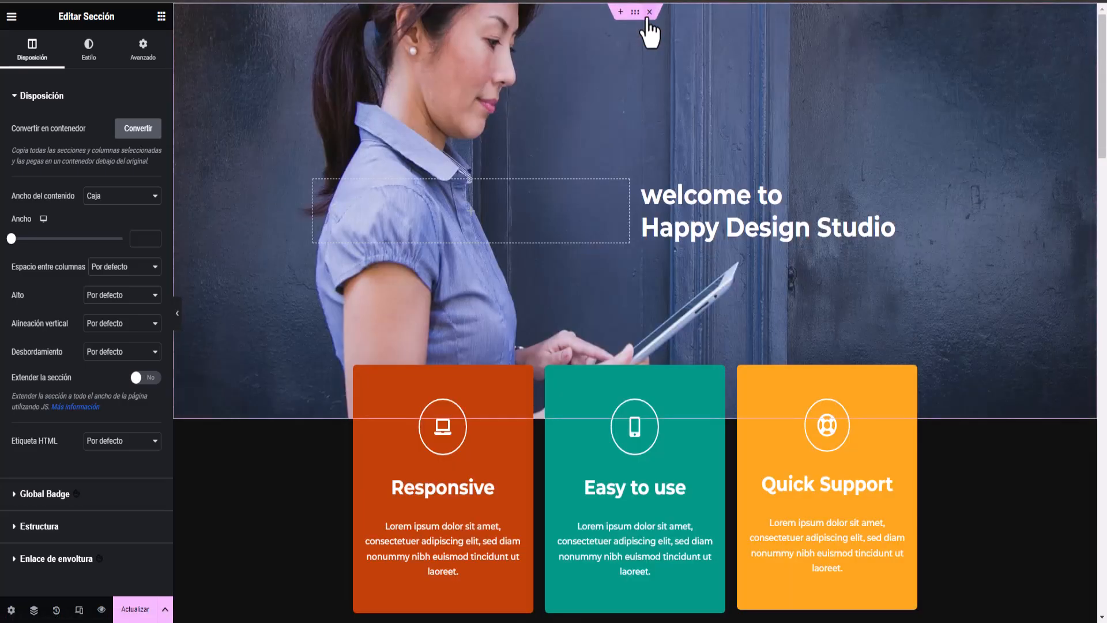
Look through the whole inserted Happy Design Studio page, from the welcome banner down to the "Super Fast and Scalable Design" section.
{"action": "scroll", "coordinate": [381, 285], "scroll_direction": "down", "scroll_amount": 5}
{"action": "scroll", "coordinate": [380, 282], "scroll_direction": "down", "scroll_amount": 15}
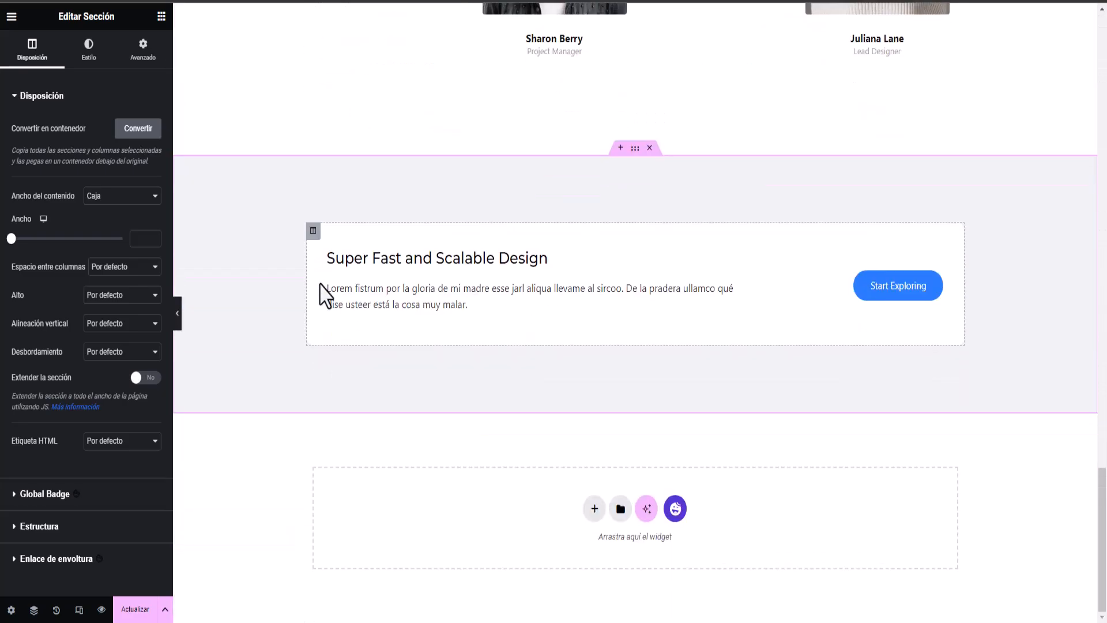
{"action": "scroll", "coordinate": [522, 386], "scroll_direction": "up", "scroll_amount": 6}
{"action": "scroll", "coordinate": [522, 367], "scroll_direction": "up", "scroll_amount": 12}
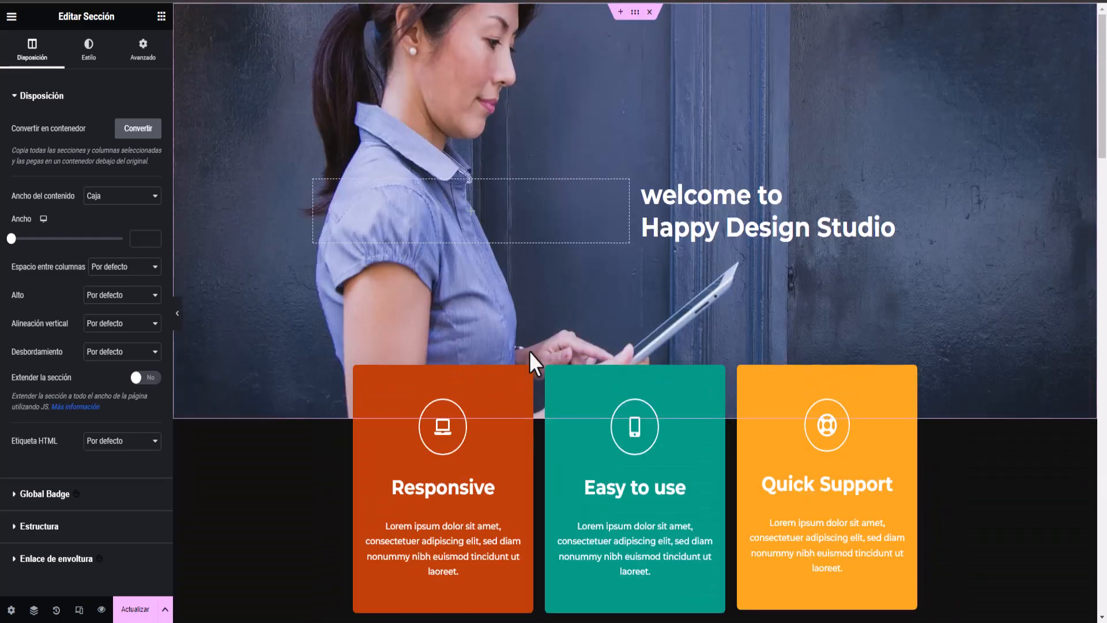
{"action": "scroll", "coordinate": [598, 282], "scroll_direction": "down", "scroll_amount": 5}
{"action": "scroll", "coordinate": [597, 291], "scroll_direction": "down", "scroll_amount": 20}
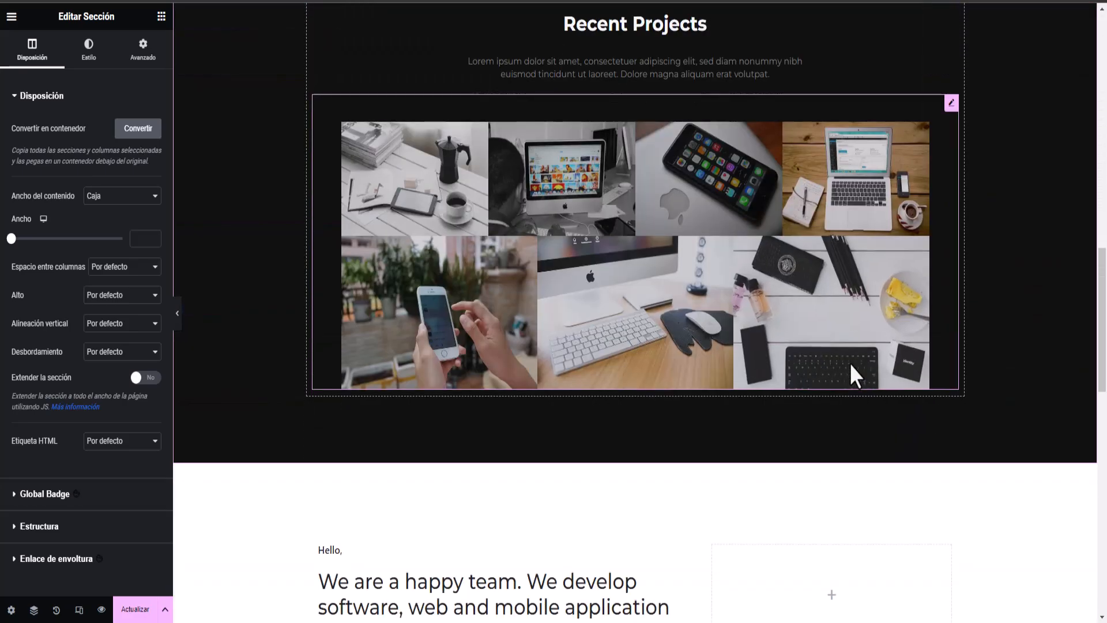
{"action": "scroll", "coordinate": [850, 373], "scroll_direction": "down", "scroll_amount": 4}
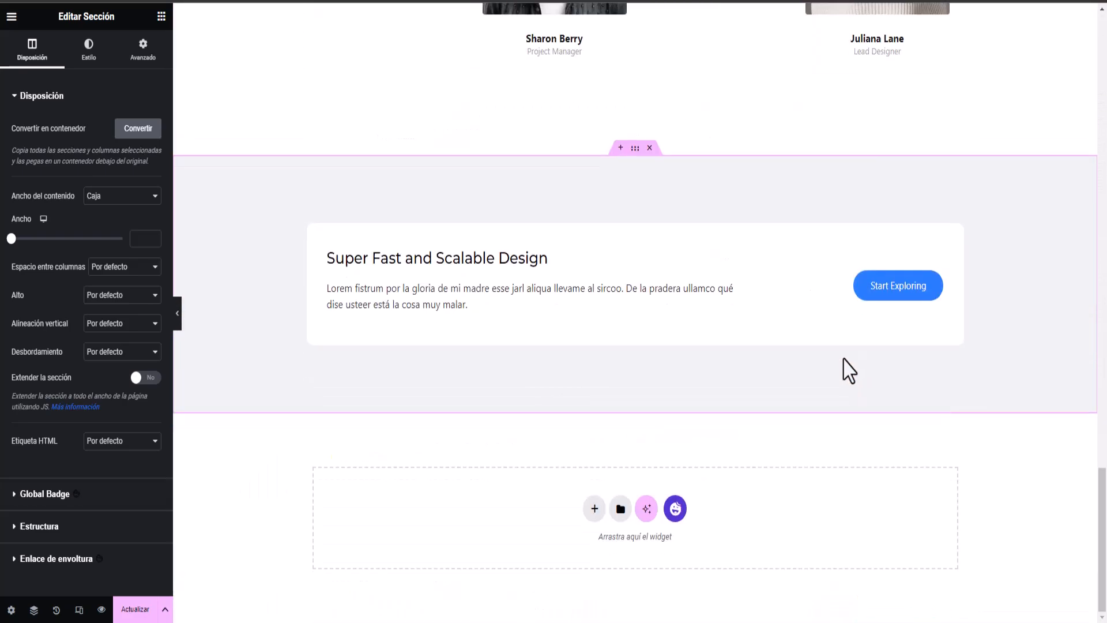
{"action": "scroll", "coordinate": [847, 367], "scroll_direction": "up", "scroll_amount": 20}
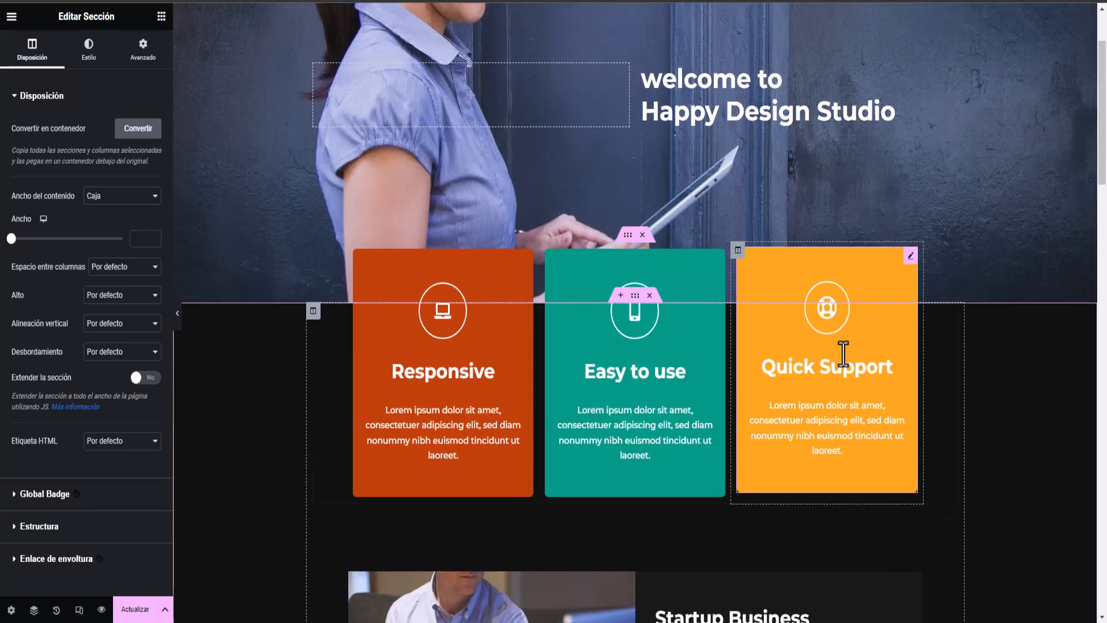
{"action": "scroll", "coordinate": [844, 354], "scroll_direction": "up", "scroll_amount": 2}
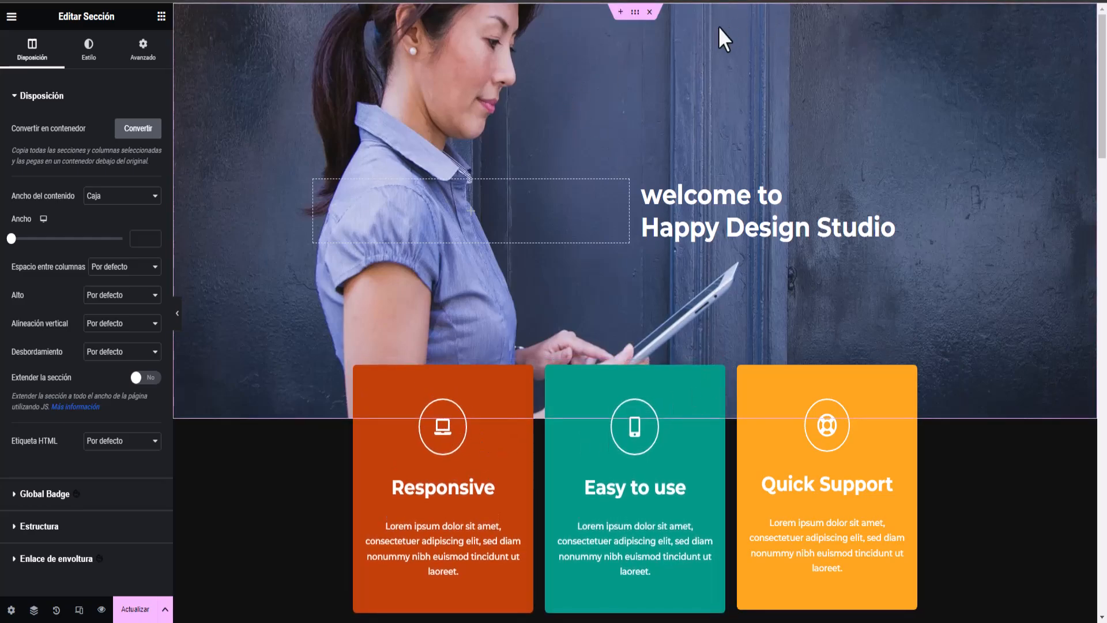
{"action": "scroll", "coordinate": [712, 429], "scroll_direction": "down", "scroll_amount": 15}
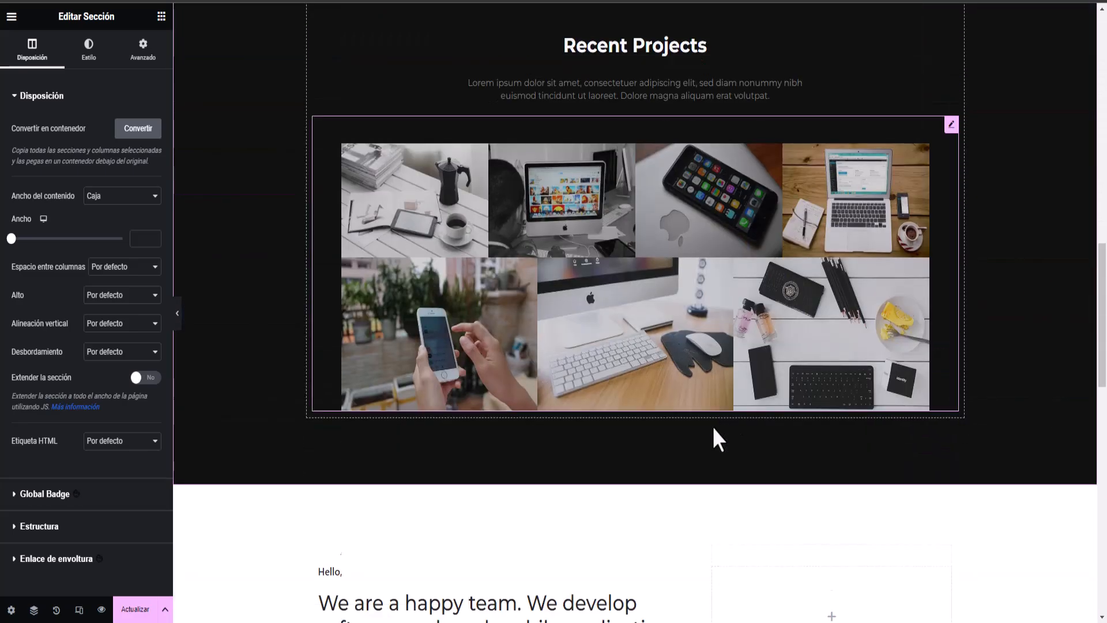
{"action": "scroll", "coordinate": [714, 427], "scroll_direction": "down", "scroll_amount": 12}
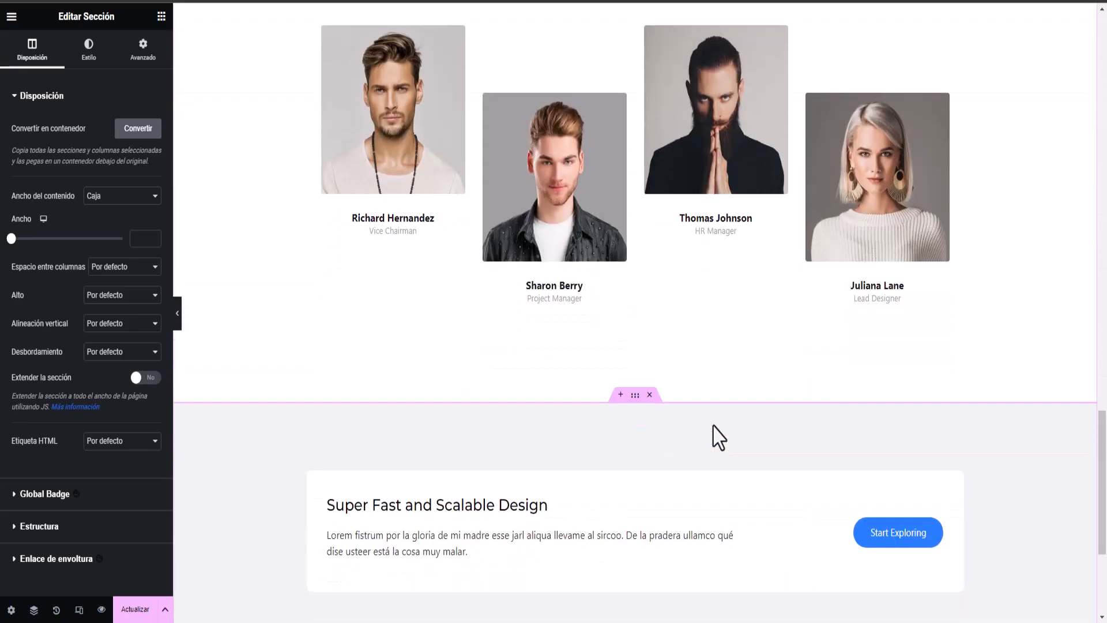
{"action": "scroll", "coordinate": [718, 437], "scroll_direction": "down", "scroll_amount": 4}
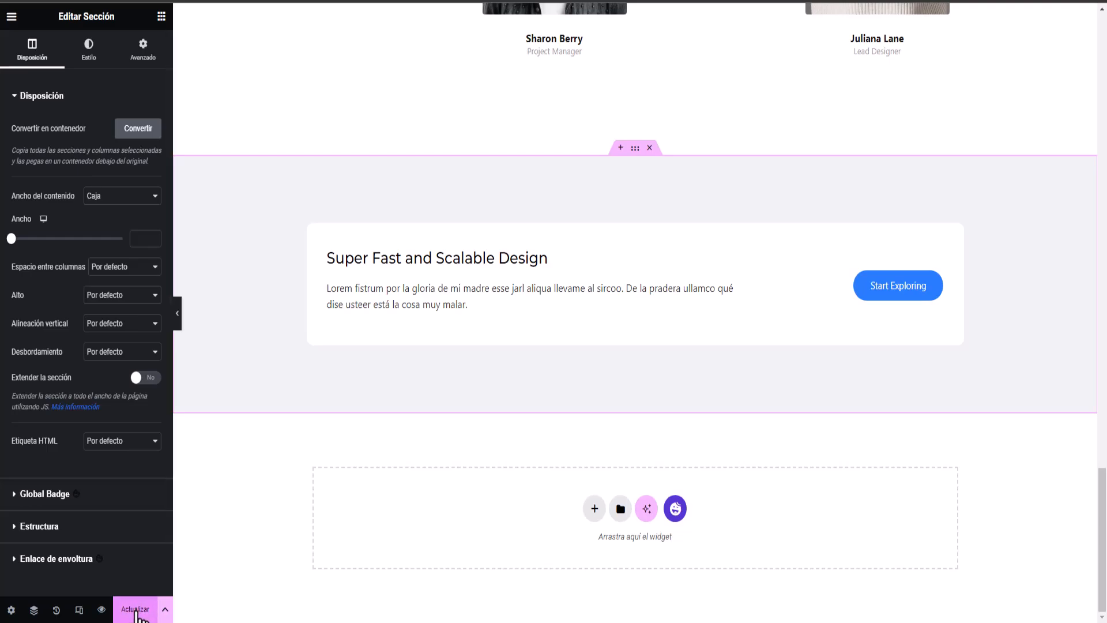
Save the page update with the Happy Design Studio template and review its project and team sections.
{"action": "left_click", "coordinate": [137, 612]}
{"action": "scroll", "coordinate": [596, 371], "scroll_direction": "up", "scroll_amount": 15}
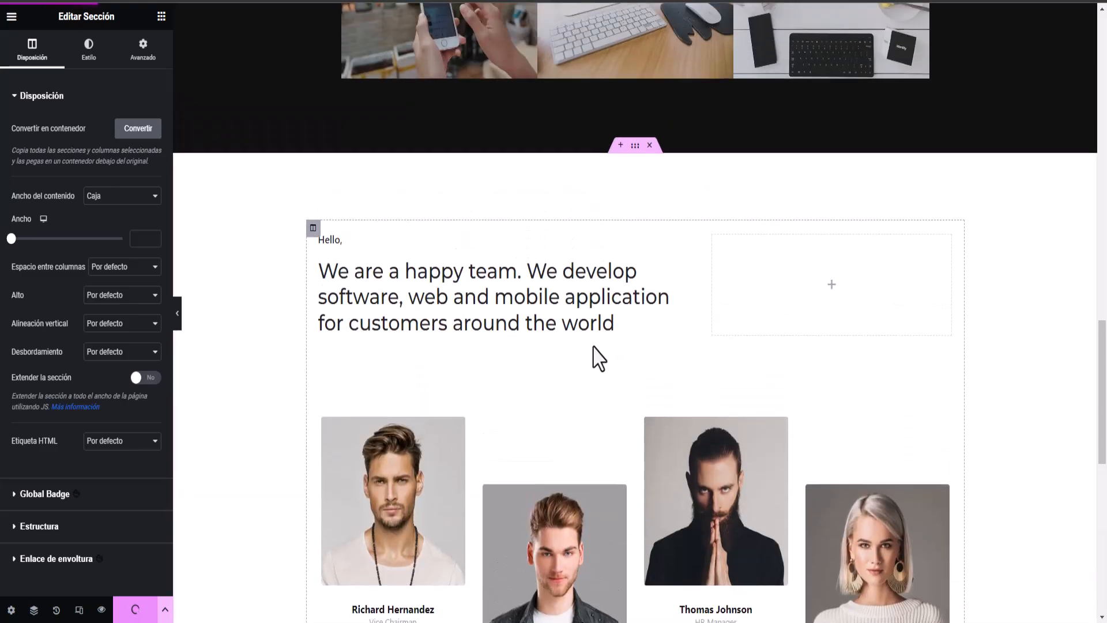
{"action": "scroll", "coordinate": [592, 346], "scroll_direction": "down", "scroll_amount": 15}
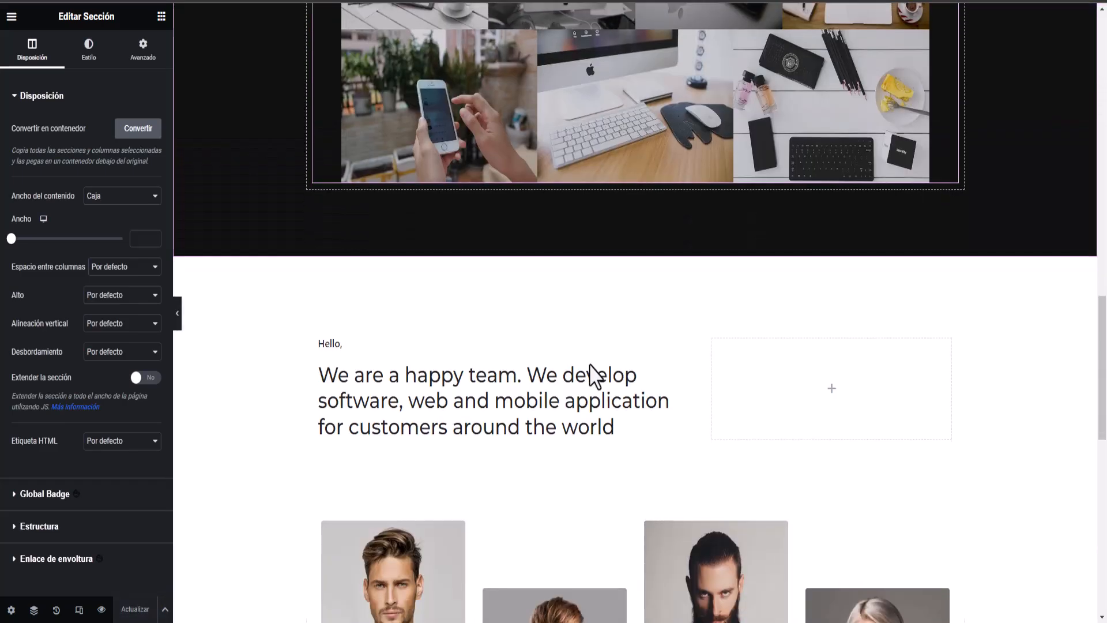
{"action": "scroll", "coordinate": [592, 369], "scroll_direction": "down", "scroll_amount": 5}
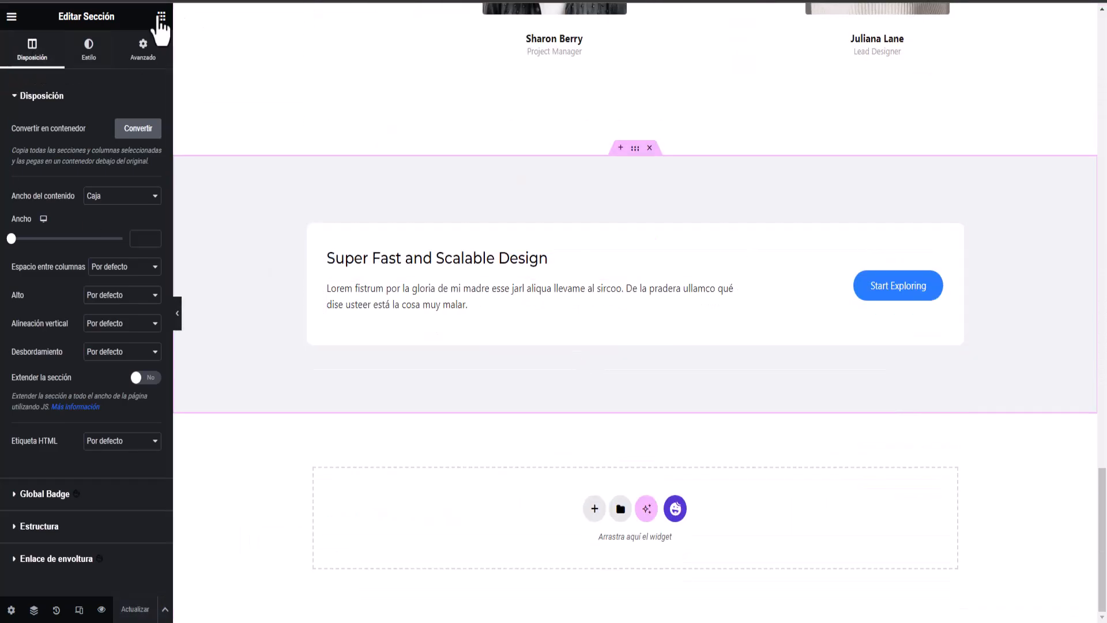
Bring up the list of available elements and look through the Happy Addons widgets.
{"action": "left_click", "coordinate": [162, 16]}
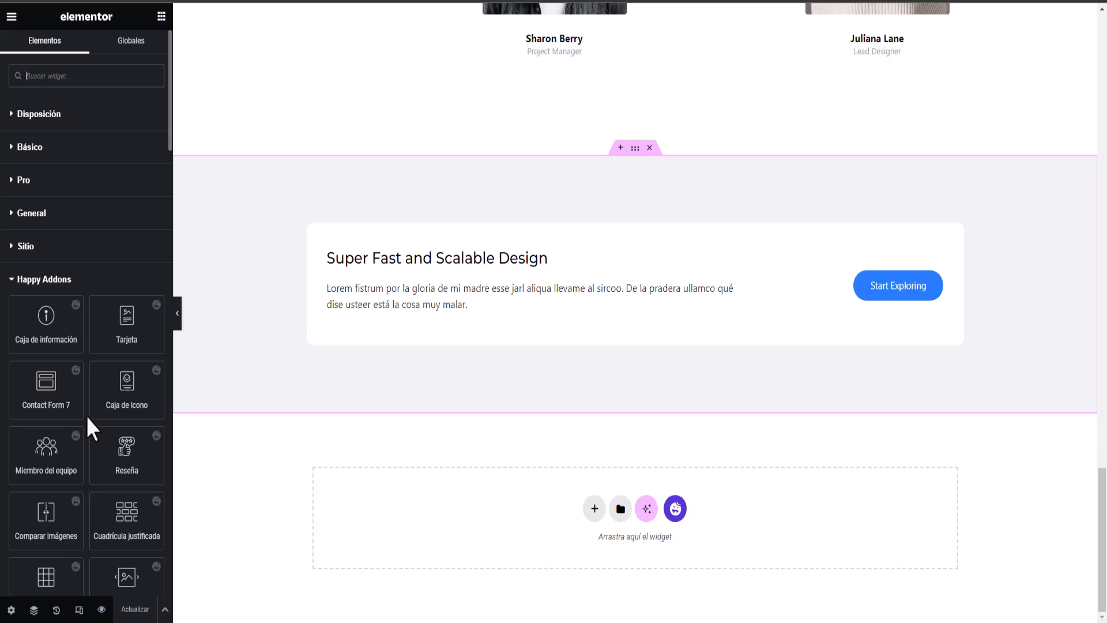
{"action": "scroll", "coordinate": [87, 416], "scroll_direction": "down", "scroll_amount": 4}
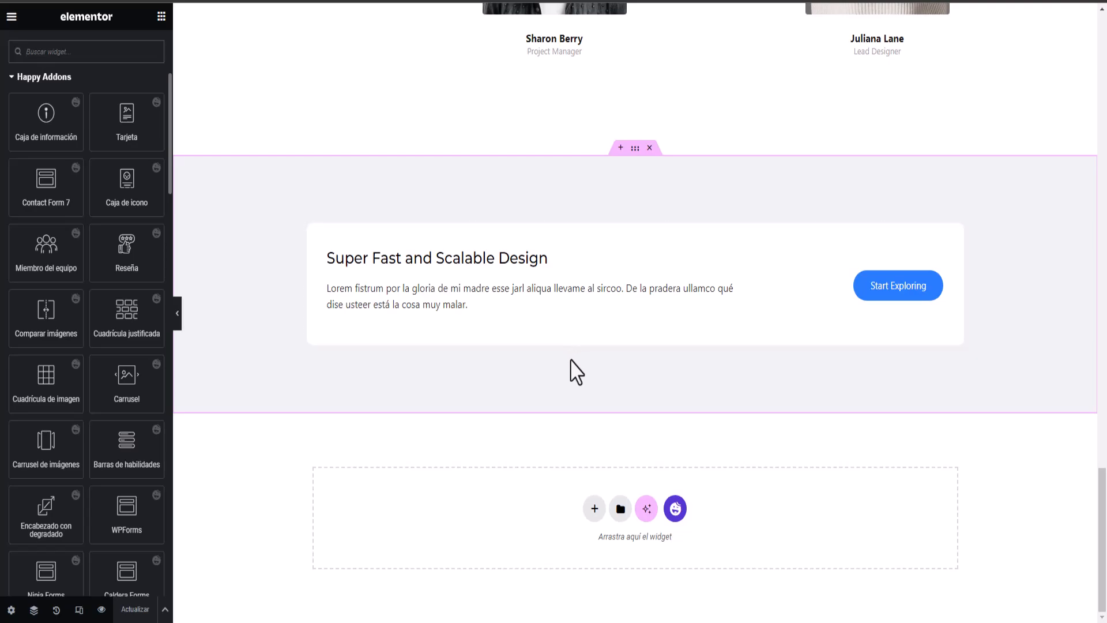